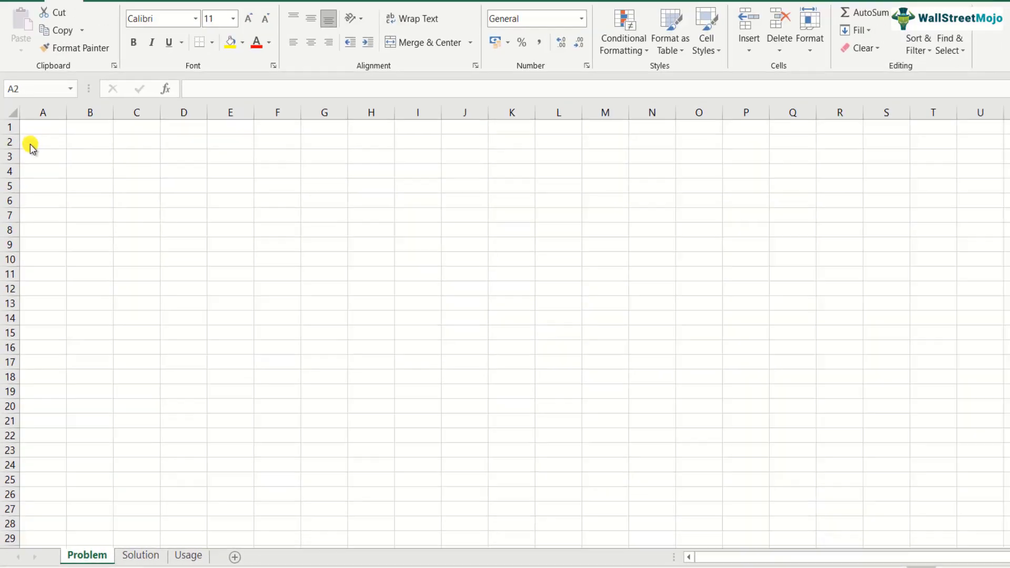
Step: Type 'Large Databases' into A2 and 'Unique Central Column' into A3 on the Problem sheet
left_click(30, 141)
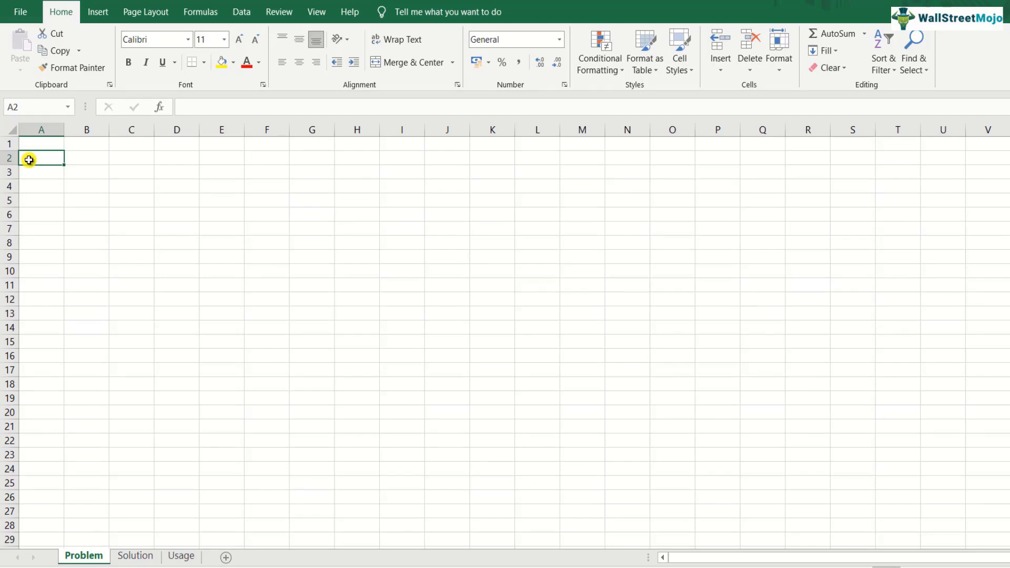
type("Large ")
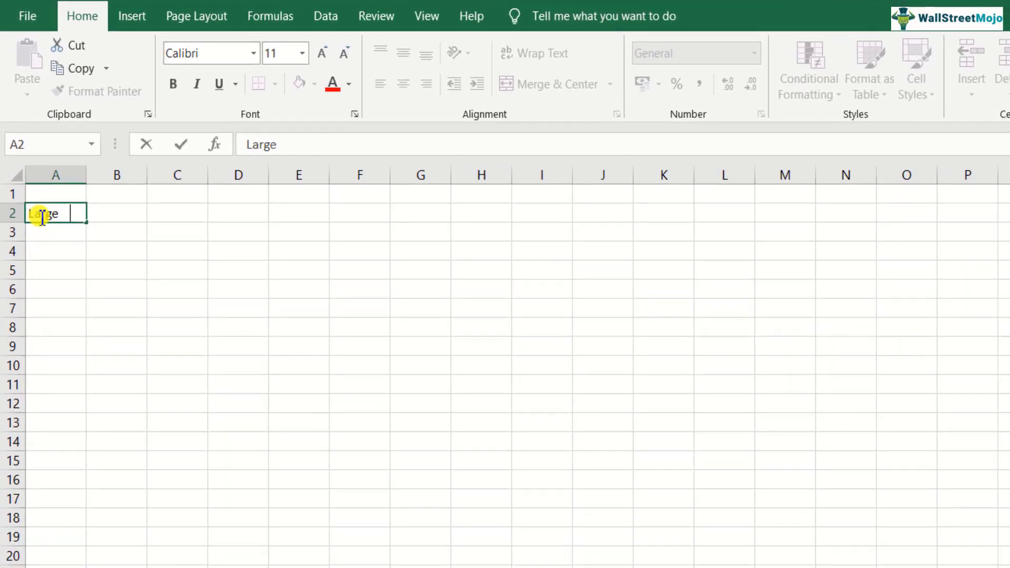
type("Database")
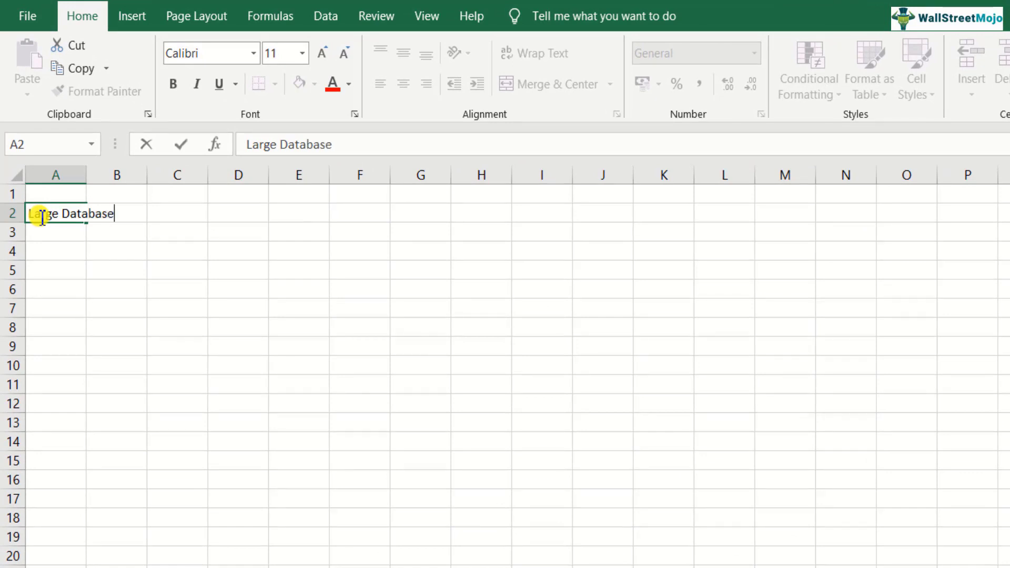
type("s")
key("Return")
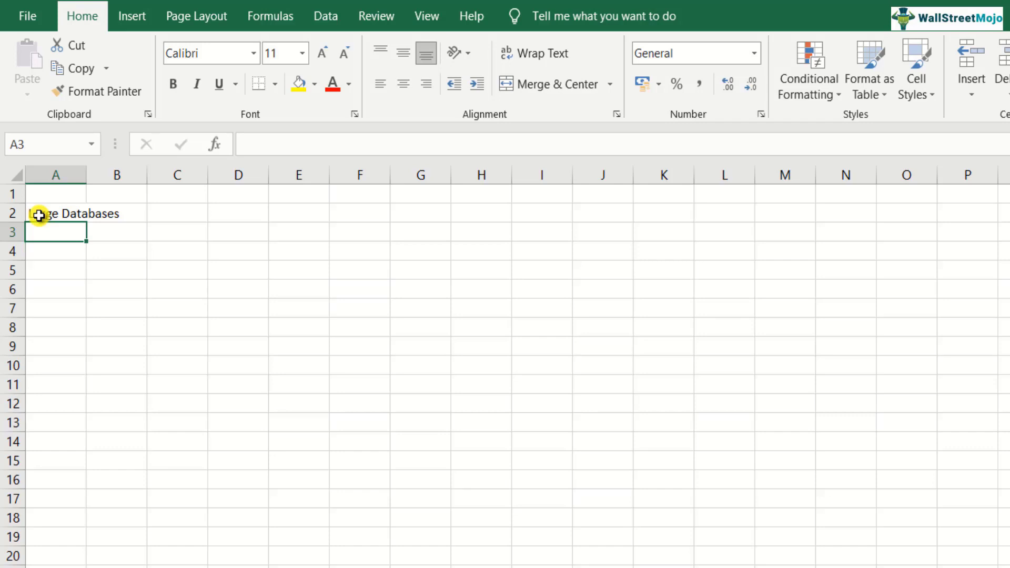
type("Unique Ce")
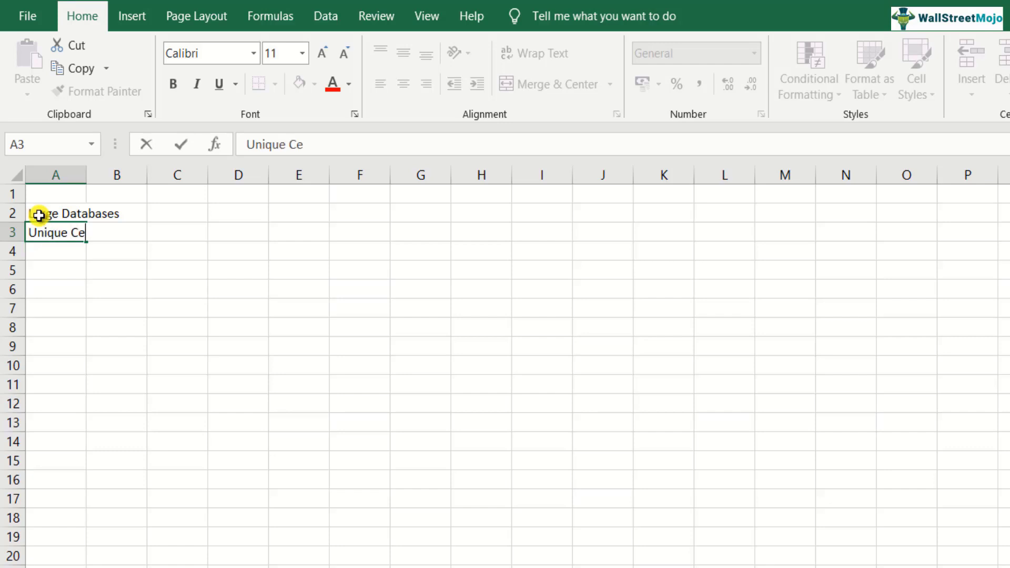
type("ntral Column")
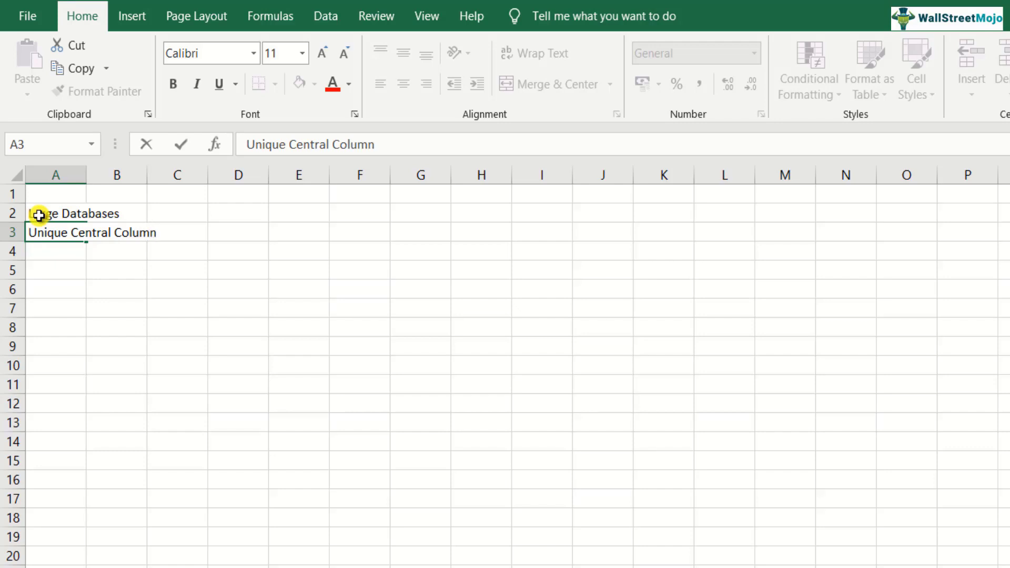
key("Return")
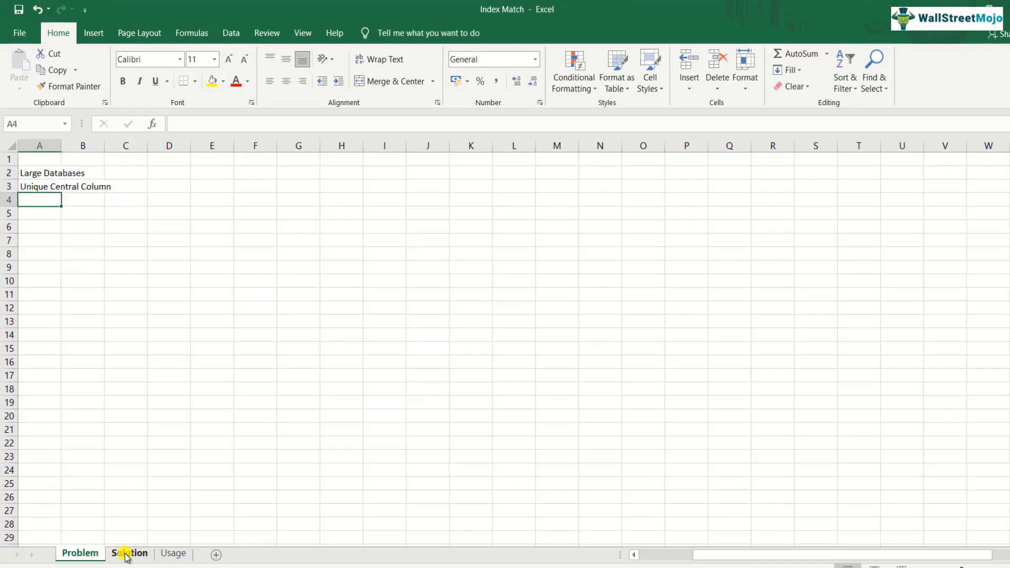
Step: On the Solution sheet, unhide the Employee Name, Emp No. and Jan columns
left_click(124, 542)
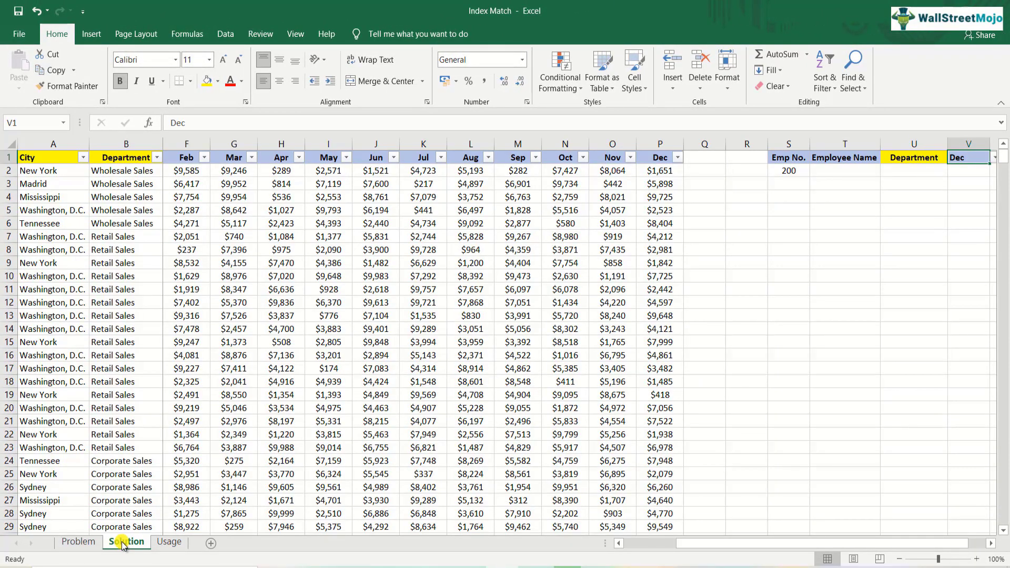
key("ctrl+z")
key("ctrl+z")
key("ctrl+z")
key("ctrl+z")
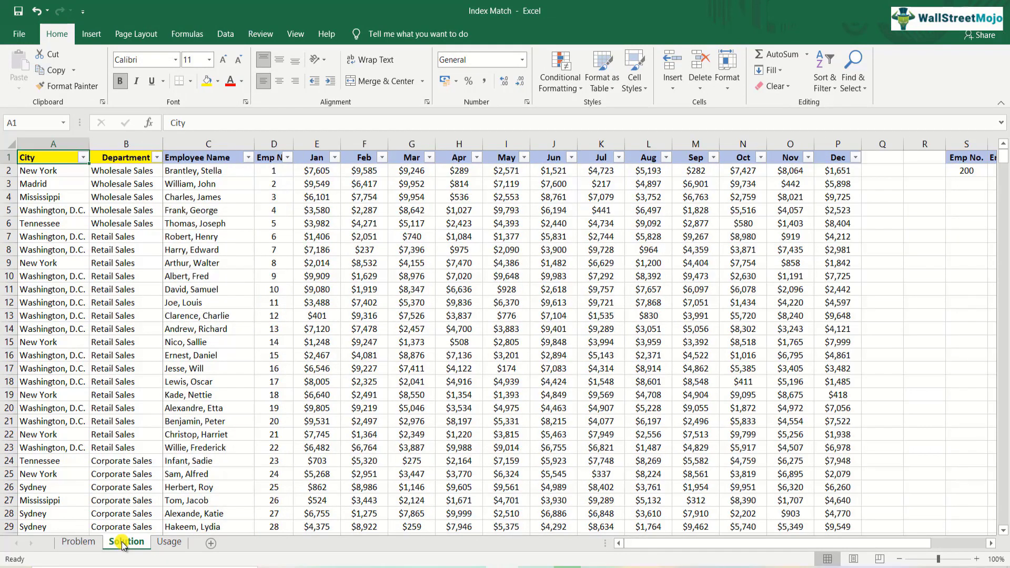
key("Right")
key("Right")
key("Right")
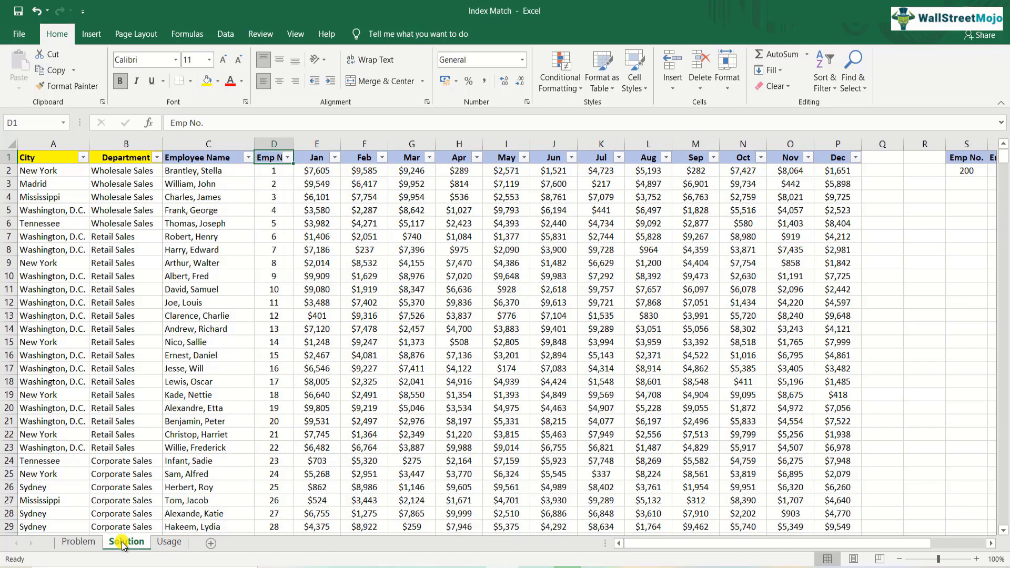
key("ctrl+space")
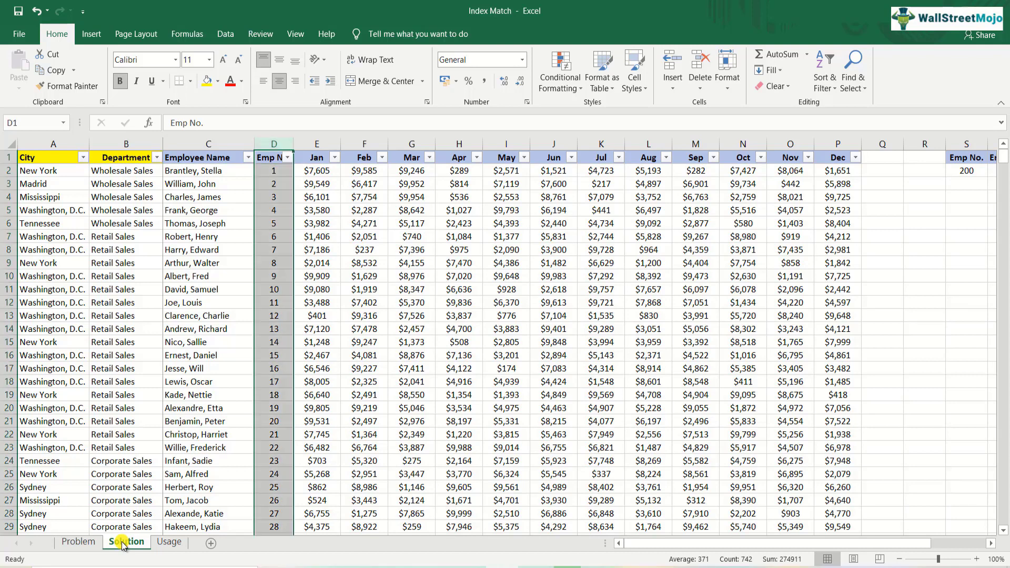
key("Left")
key("ctrl+space")
key("shift+Left")
key("shift+Left")
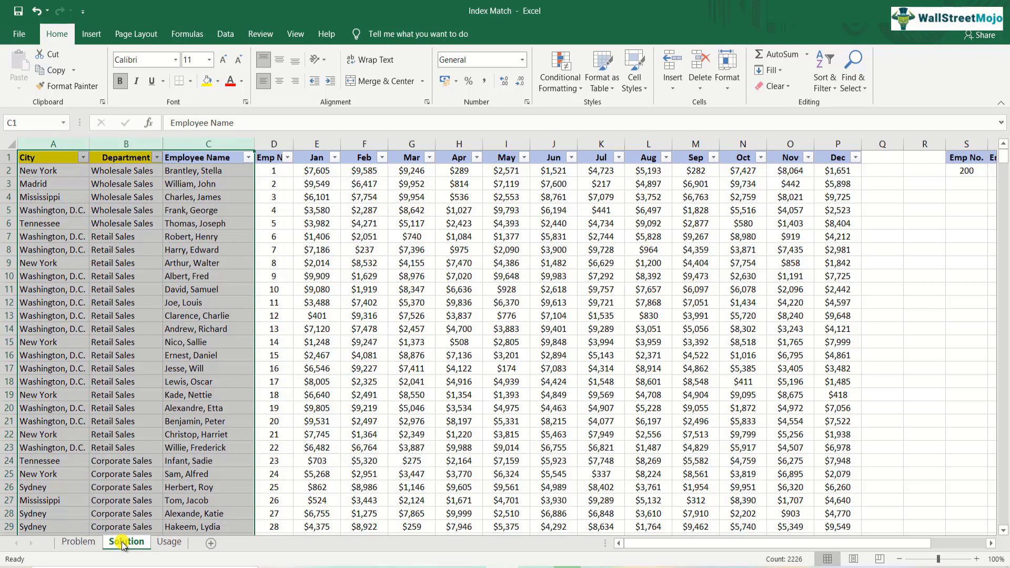
key("shift+BackSpace")
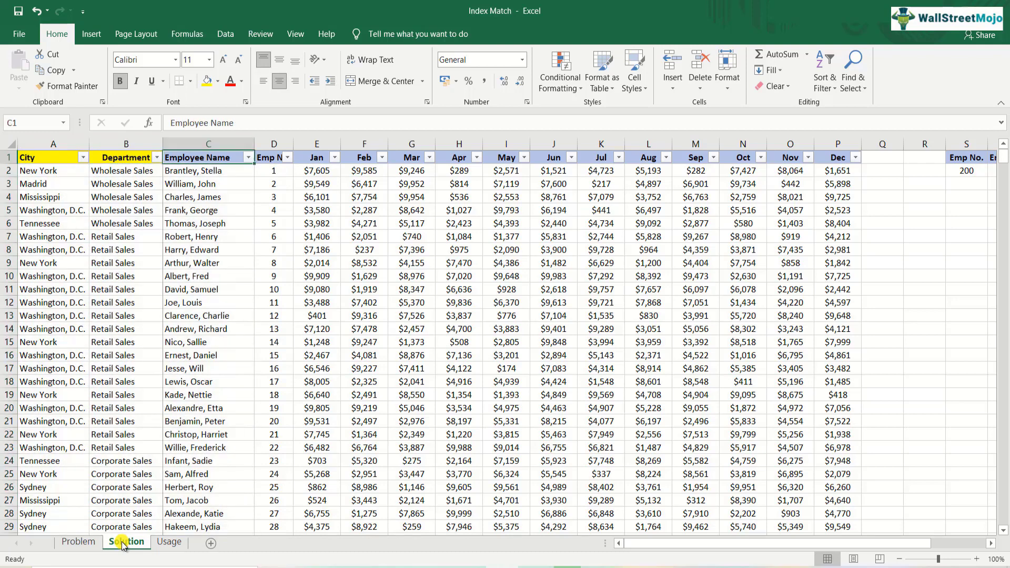
Step: Hide the Employee Name column so Emp No. sits in column C
key("Right")
key("Right")
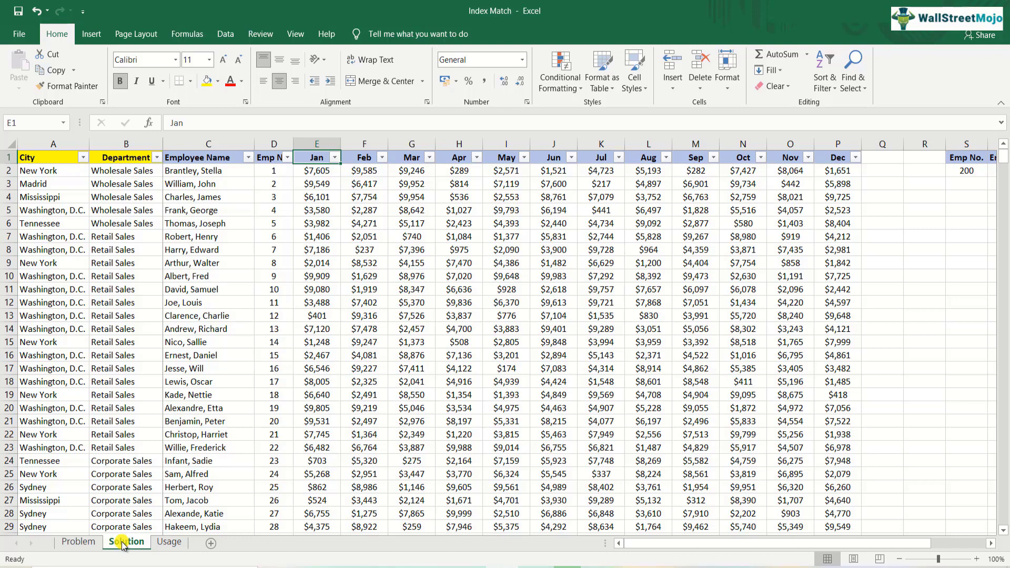
key("Left")
key("Left")
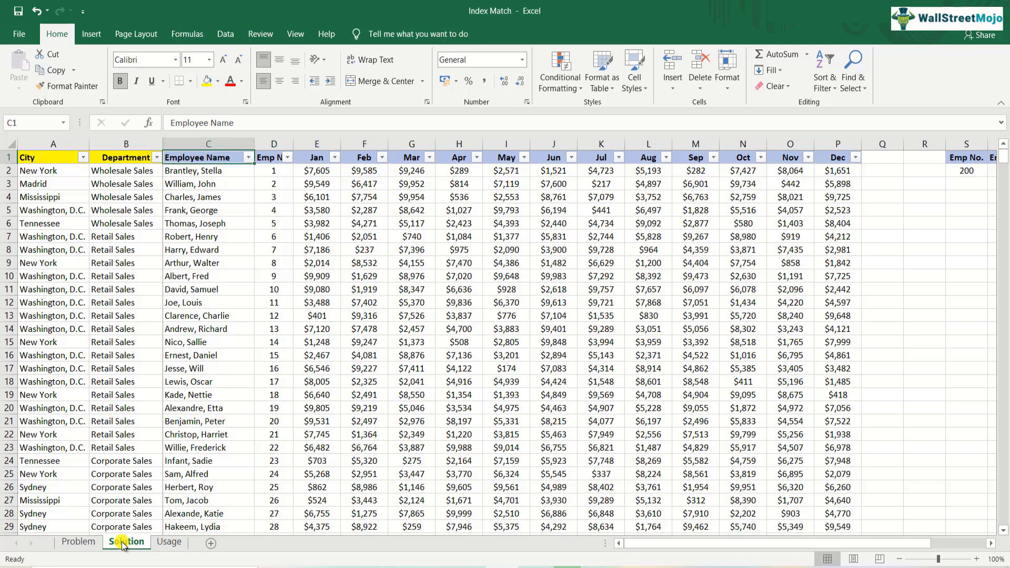
key("ctrl+space")
key("shift+Left")
key("shift+Left")
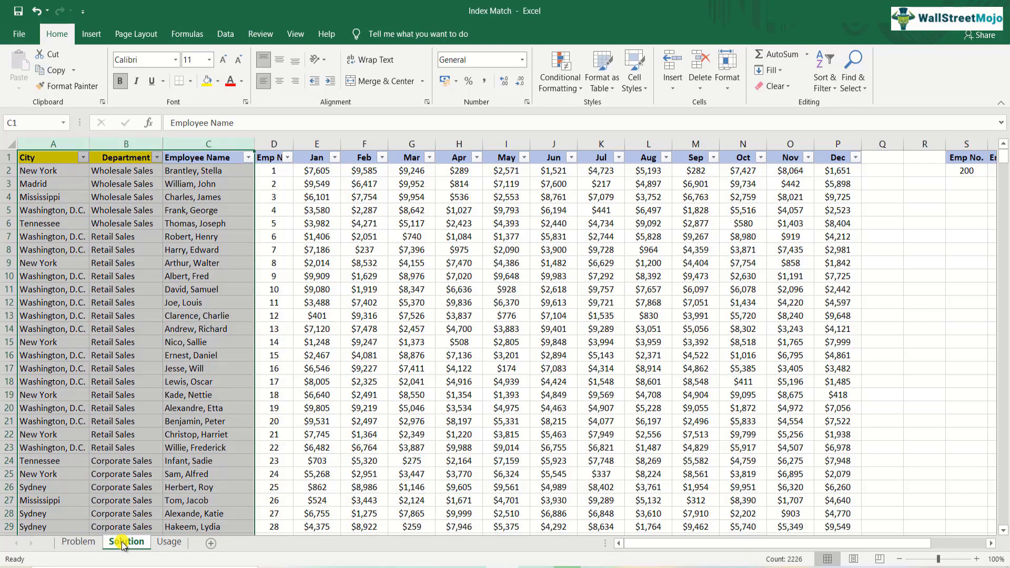
key("Right")
key("Right")
key("Right")
key("Right")
key("Right")
key("Right")
key("Right")
key("Right")
key("Right")
key("Right")
key("Right")
key("Right")
key("Right")
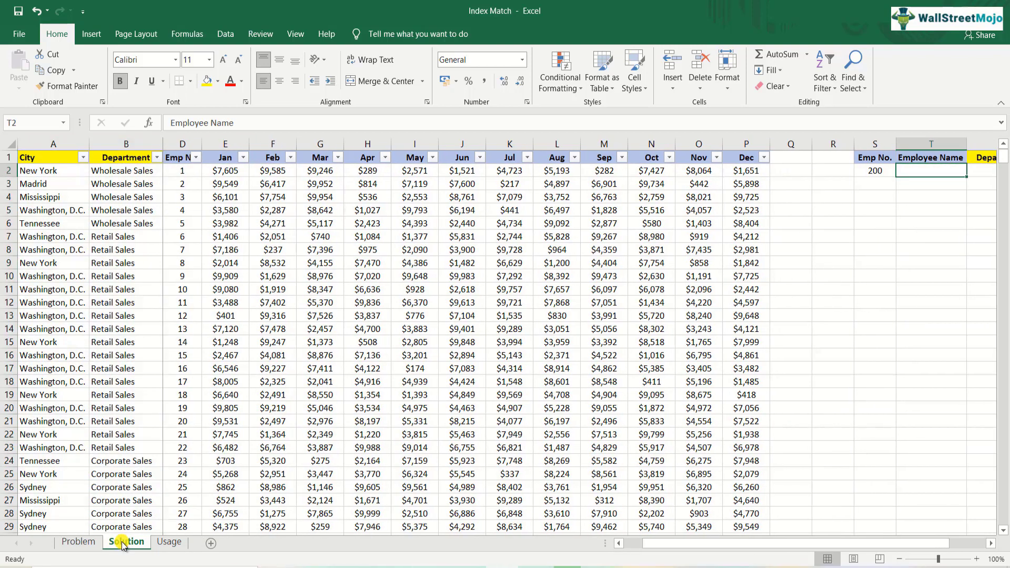
Step: In T2, begin =INDEX( using the full table A1:P742 as its array
key("Down")
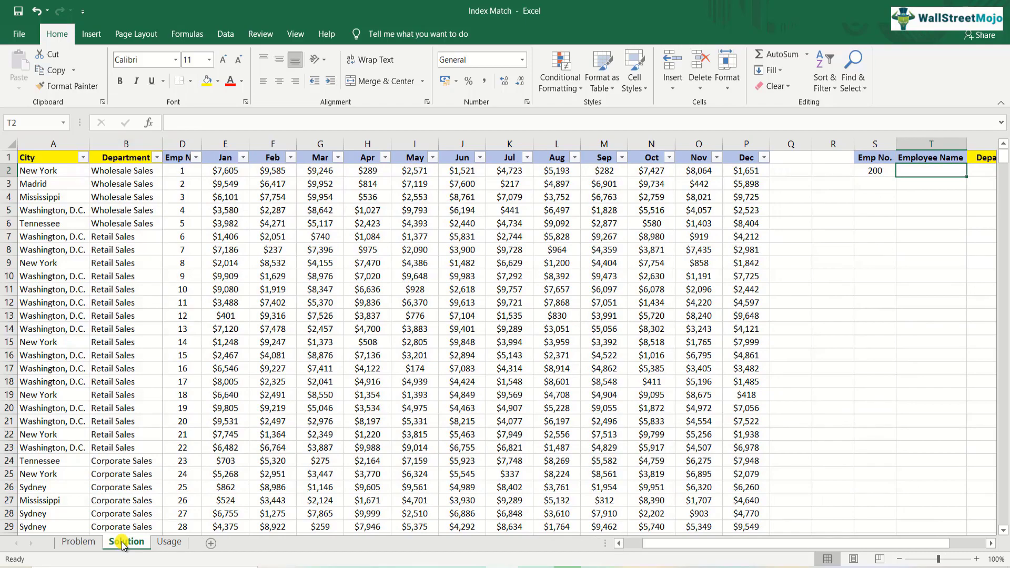
type("=ind")
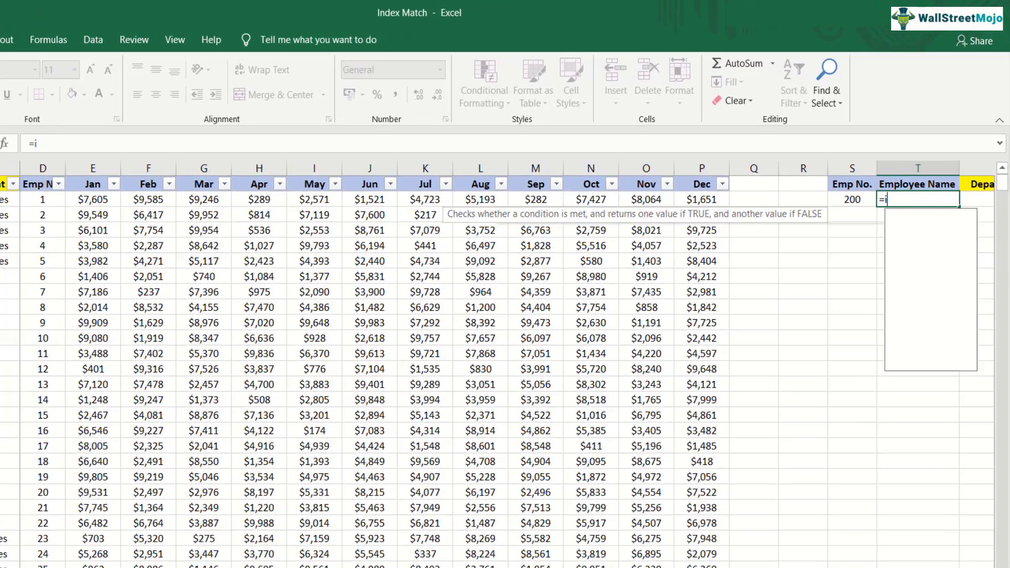
type("ex")
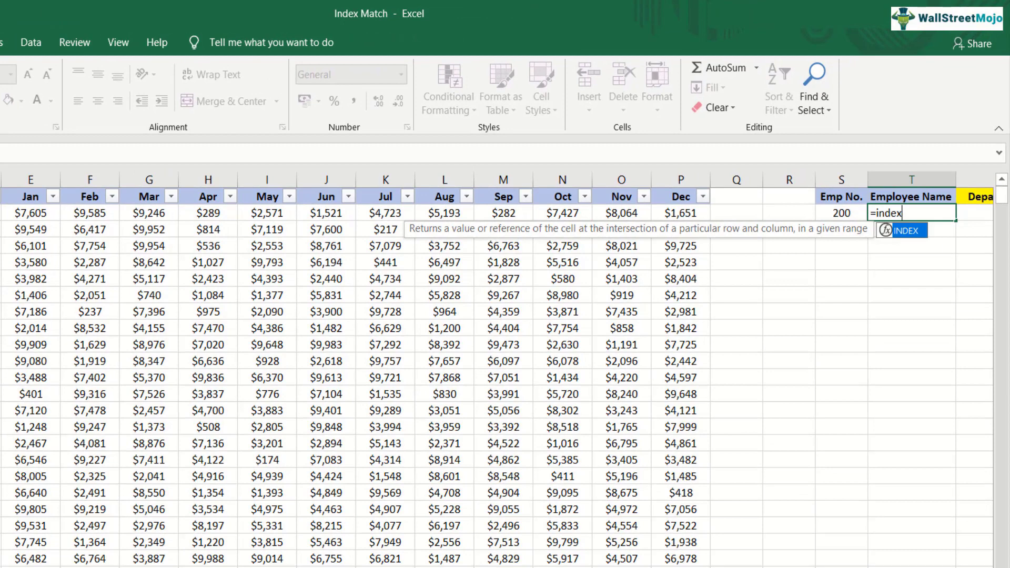
key("Tab")
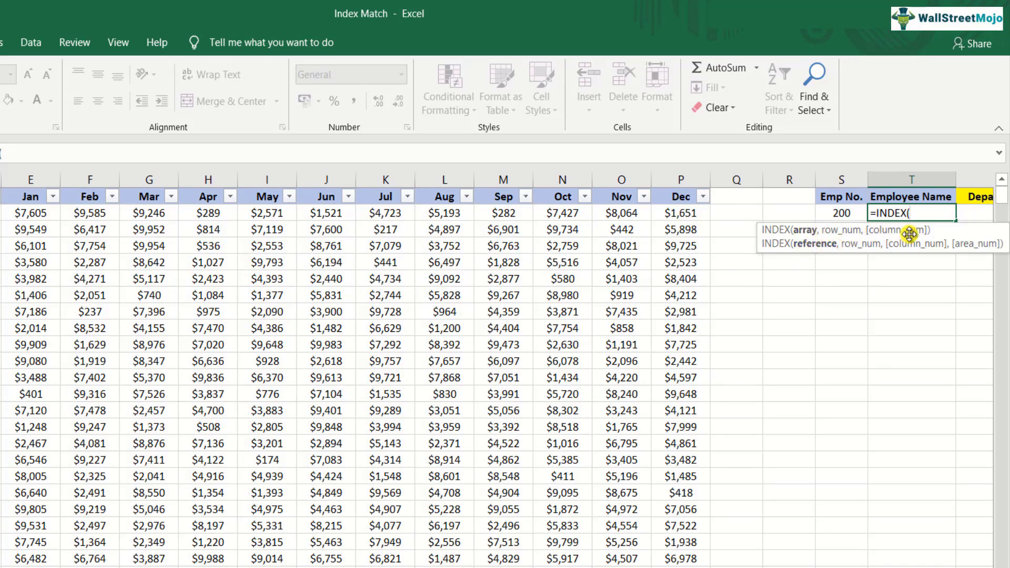
type("A1")
key("ctrl+shift+Right")
key("ctrl+shift+Down")
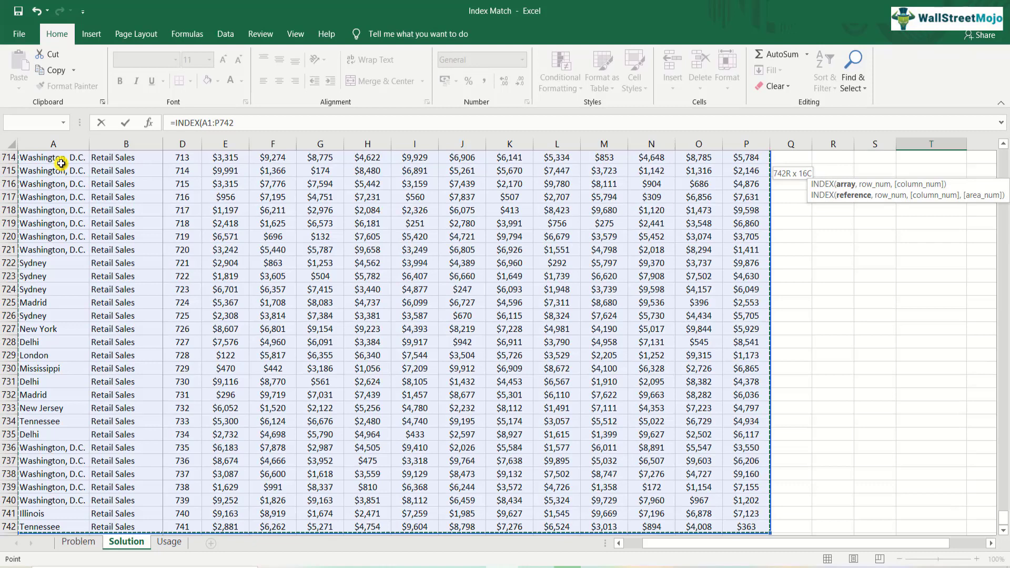
Step: Lock the array as $A$1:$P$742 and add MATCH($S$2,$D$1:$D$742,0) as the row argument
key("F4")
type(",")
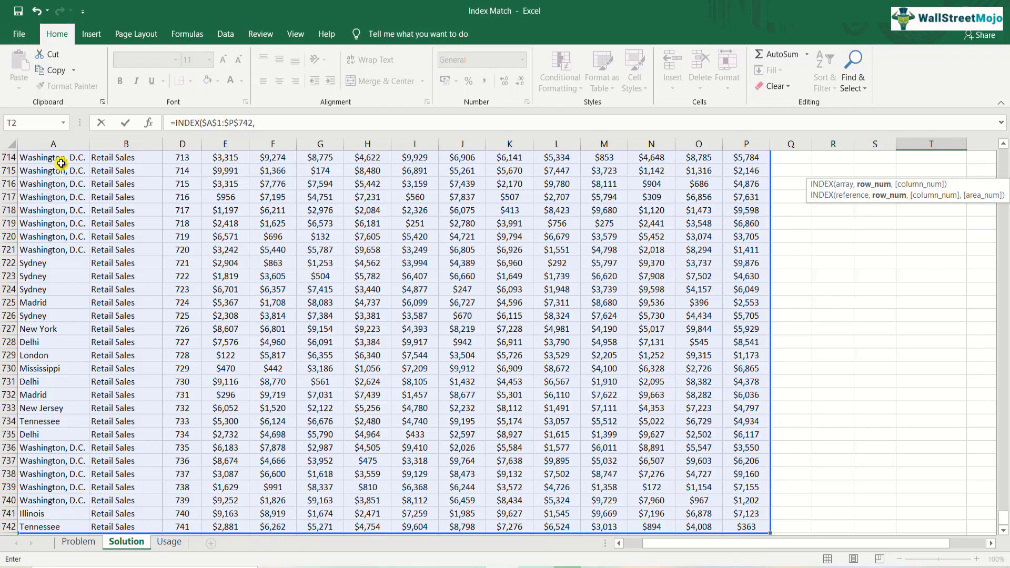
type("mat")
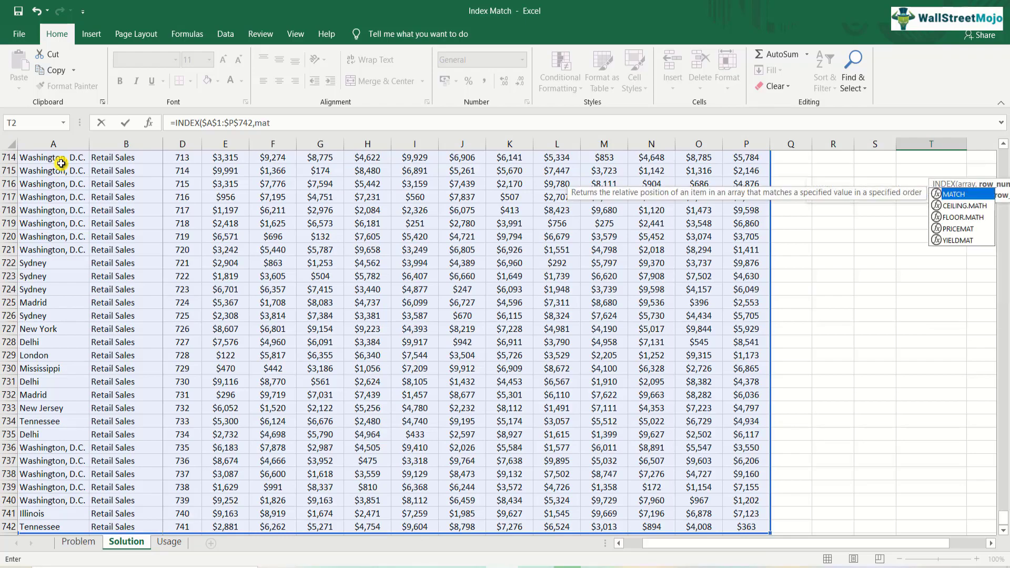
key("Tab")
key("ctrl+BackSpace")
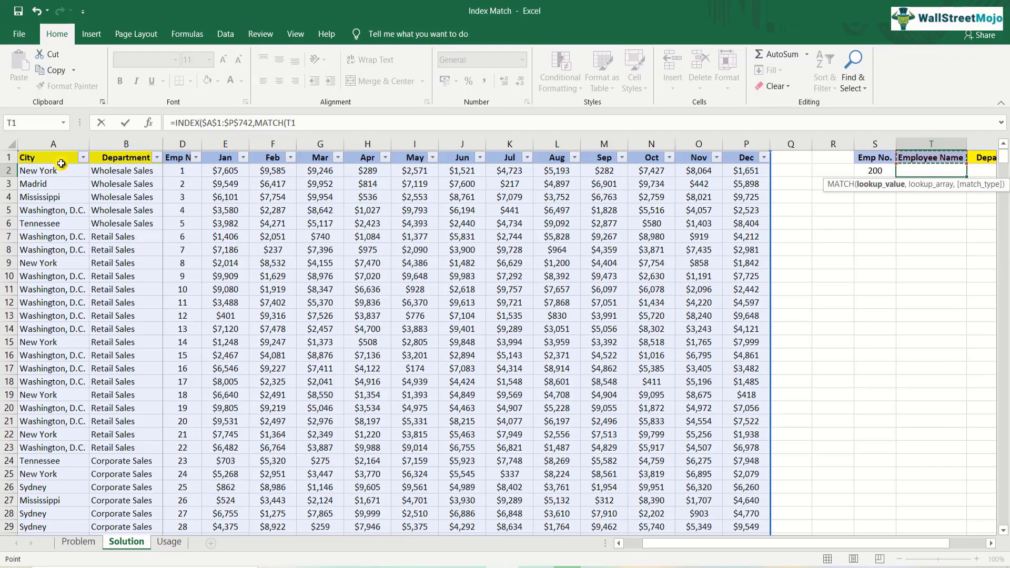
key("Left")
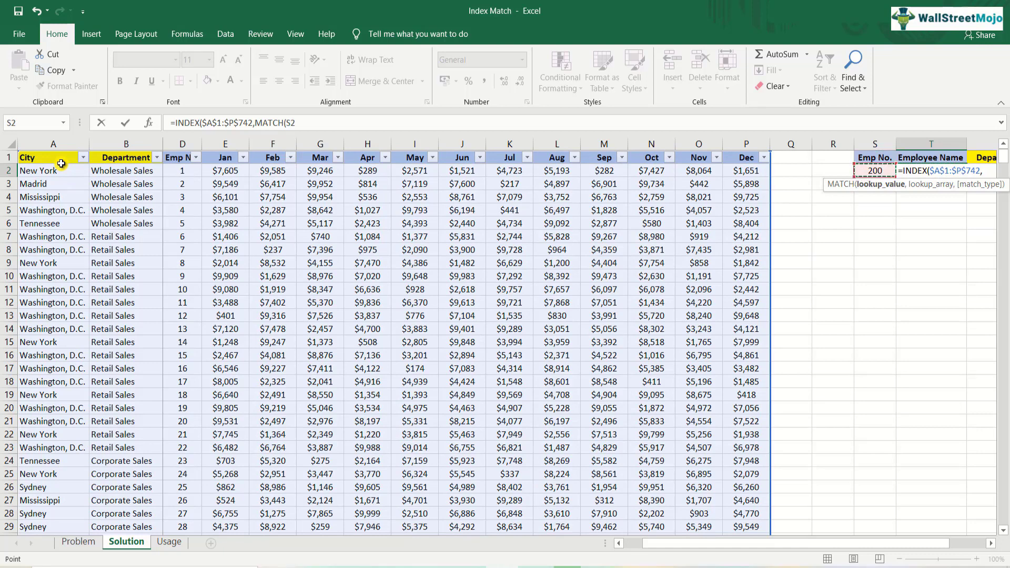
key("F4")
type(",")
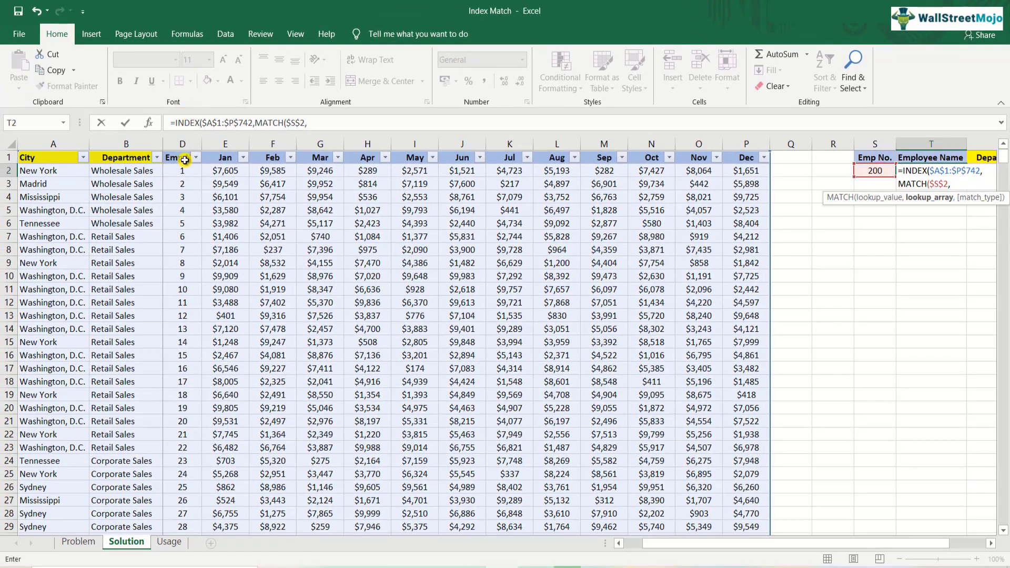
left_click(183, 158)
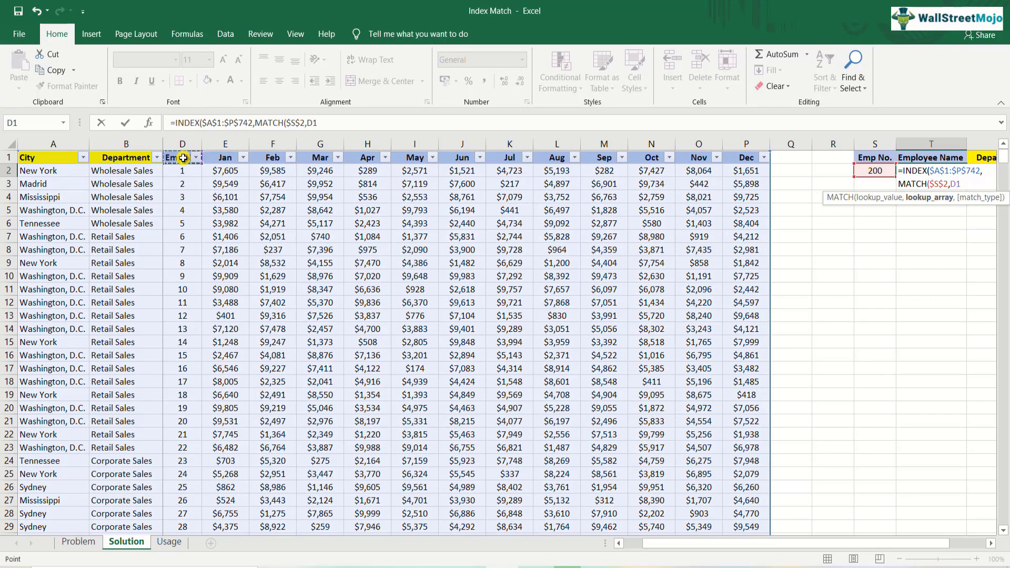
key("ctrl+shift+Down")
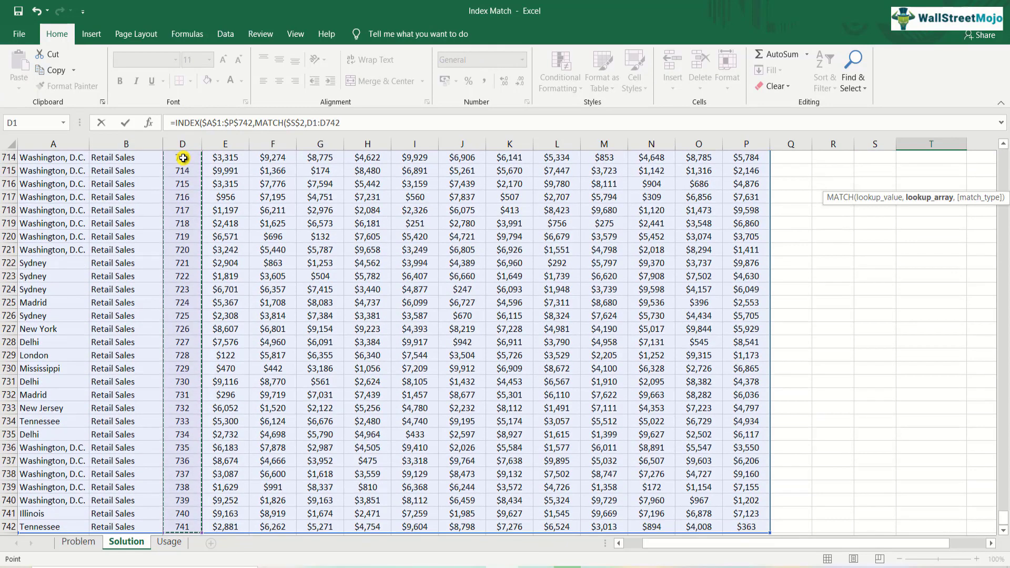
key("F4")
type(",0")
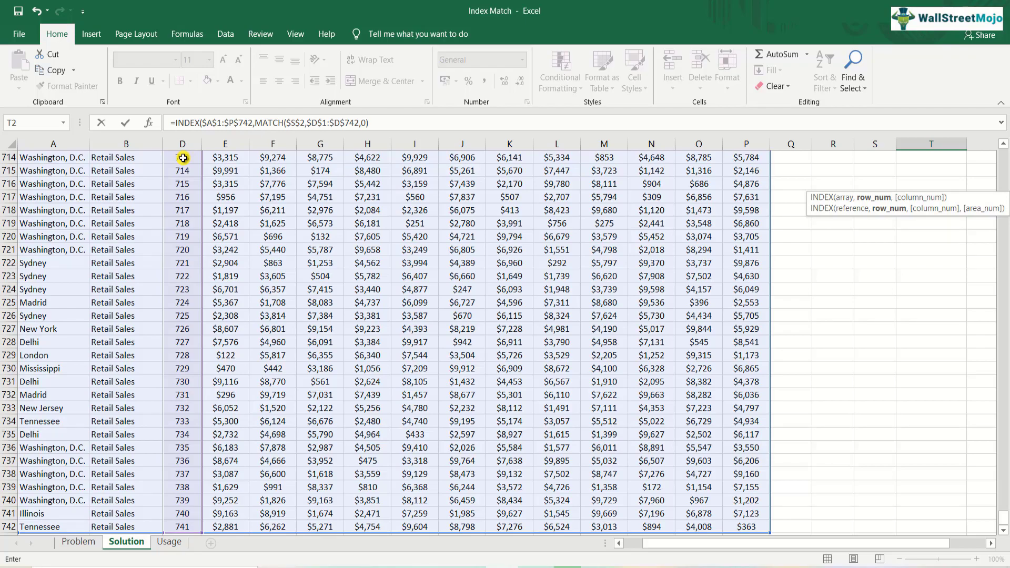
Step: Add MATCH(T$1,$A$1:$P$1,0) as the T2 formula's column argument
type(",m")
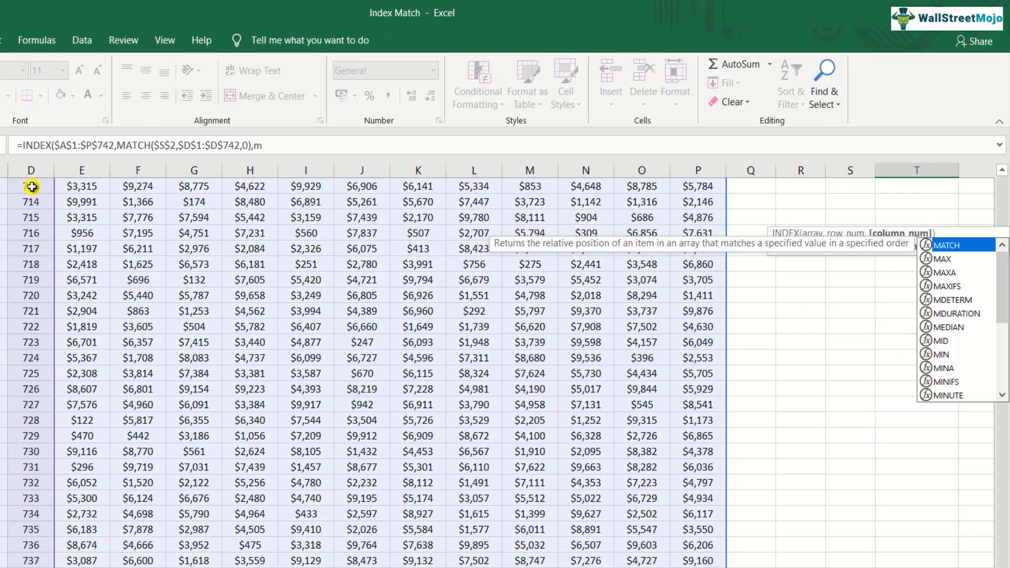
type("at")
key("Tab")
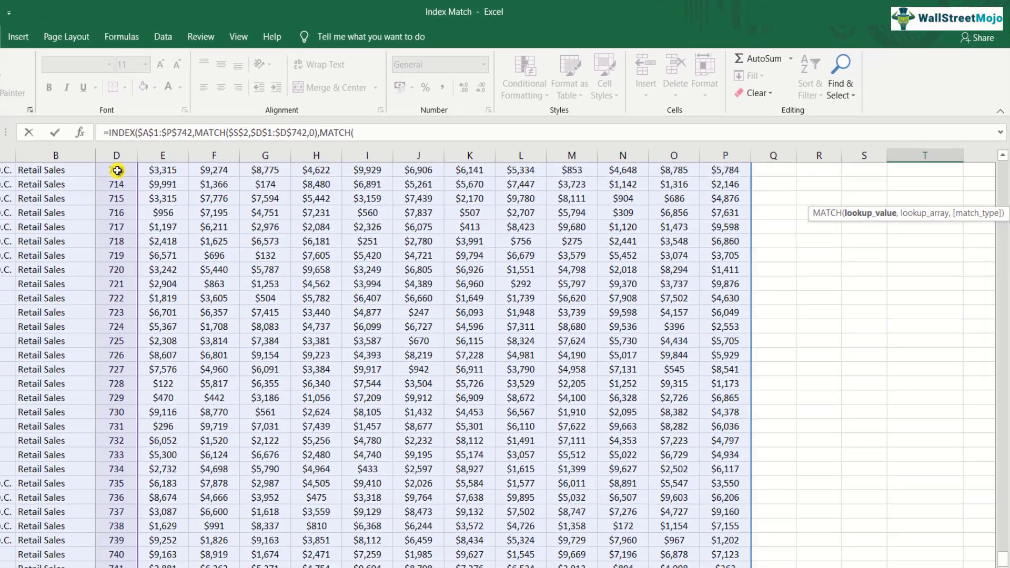
key("Up")
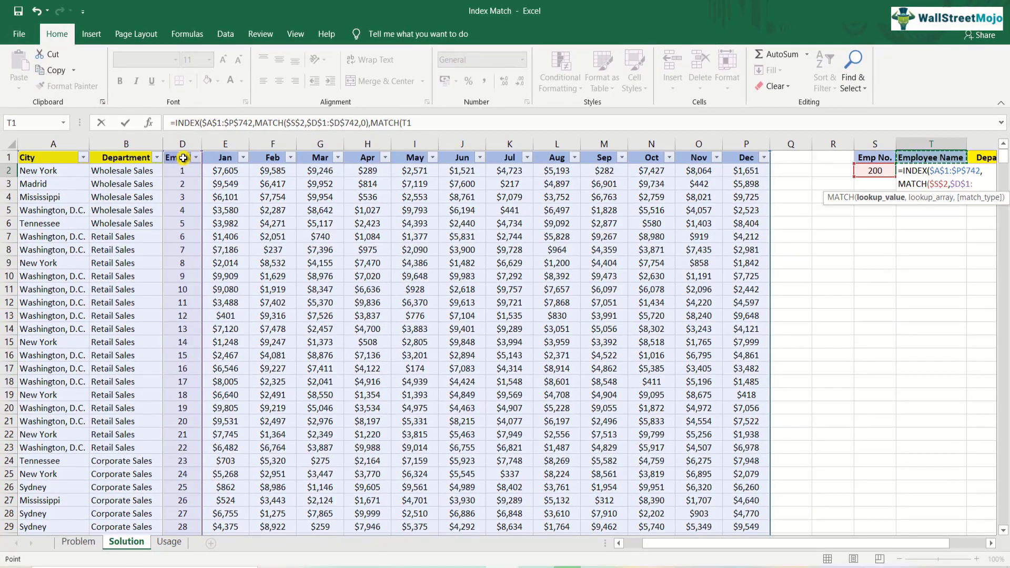
key("F4")
key("F4")
type(",")
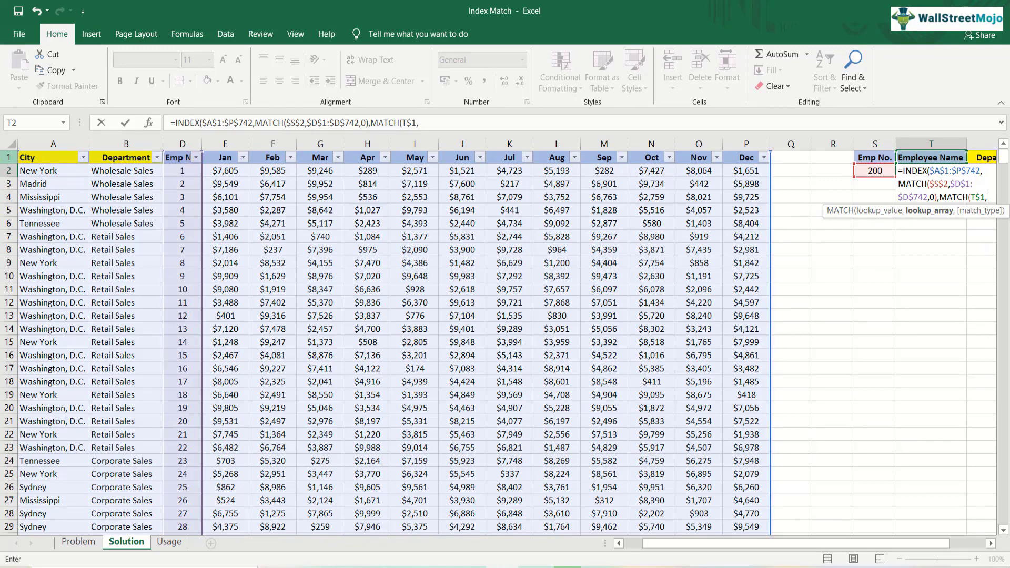
left_click(25, 161)
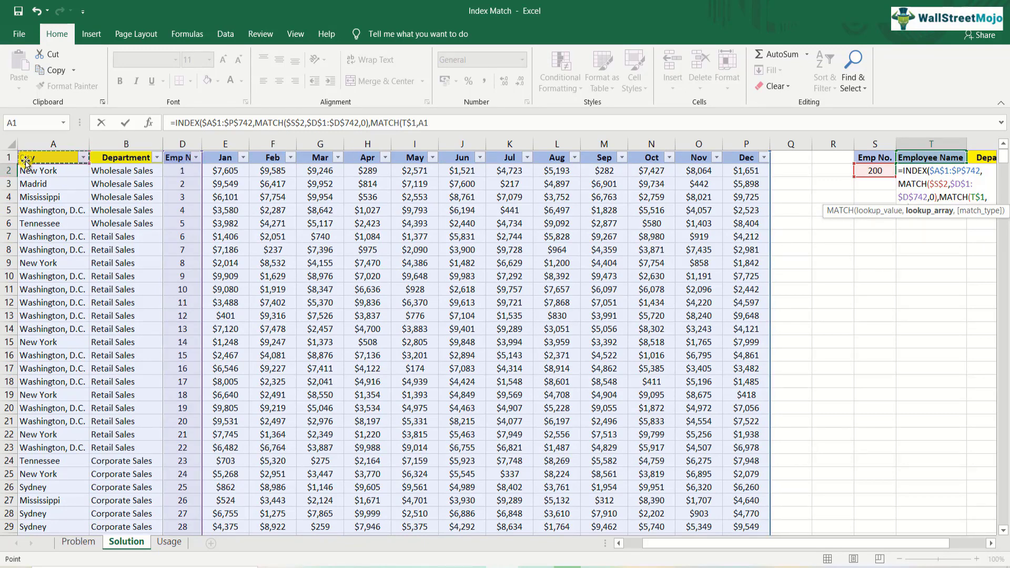
key("ctrl+shift+Right")
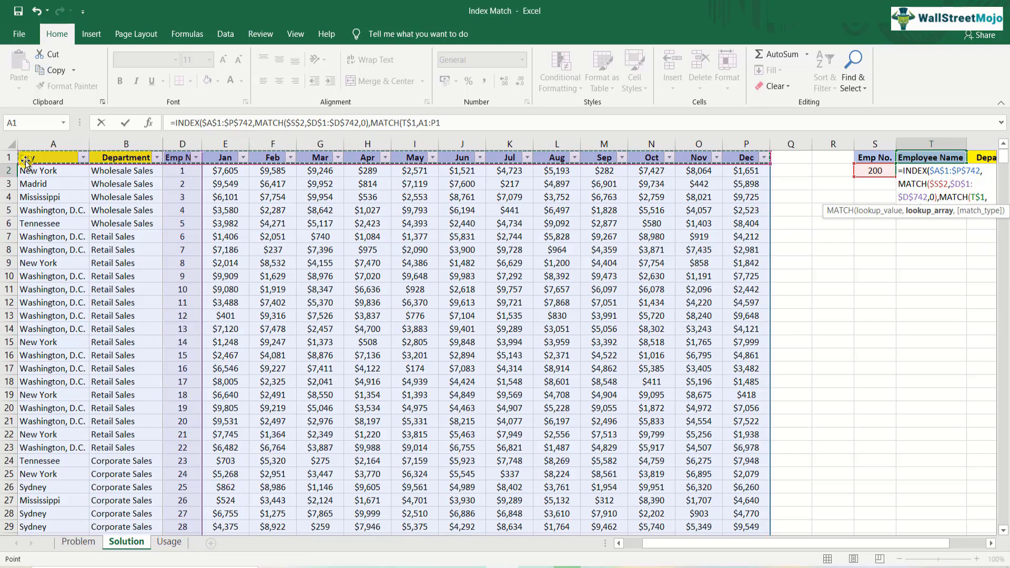
key("F4")
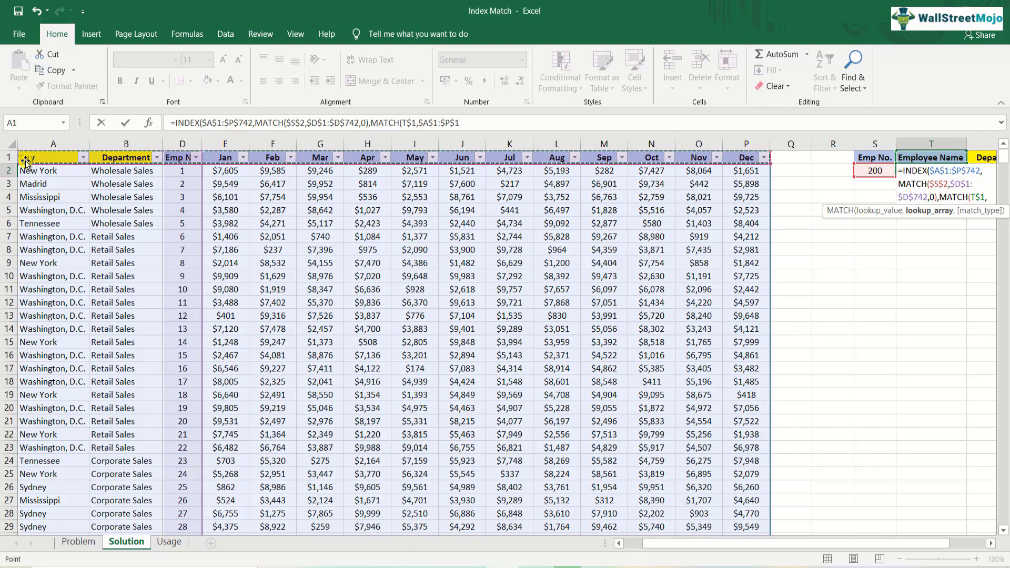
type(",0")
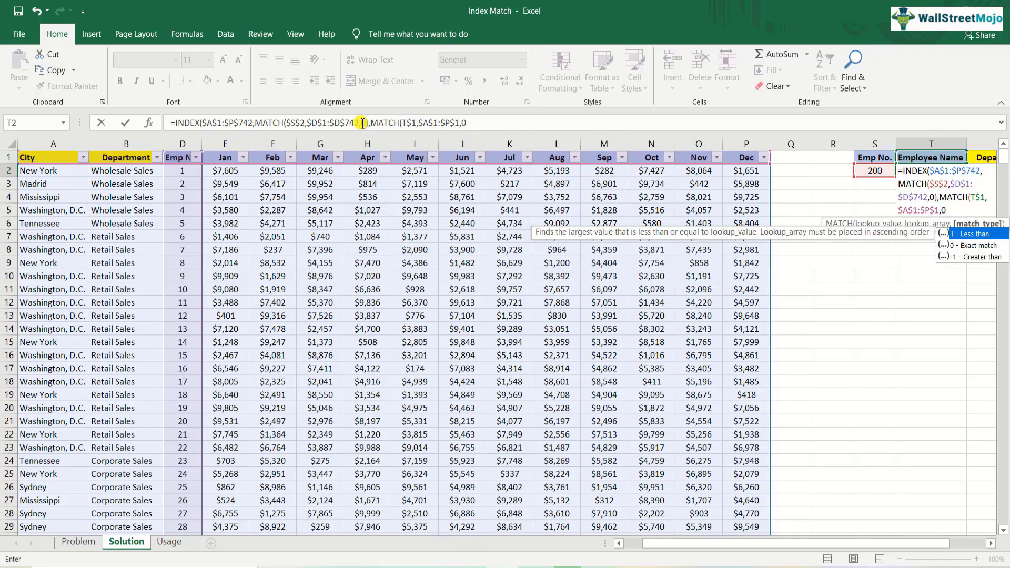
Step: Close the formula with )) and commit it so T2 returns employee 200's name
left_click(310, 122)
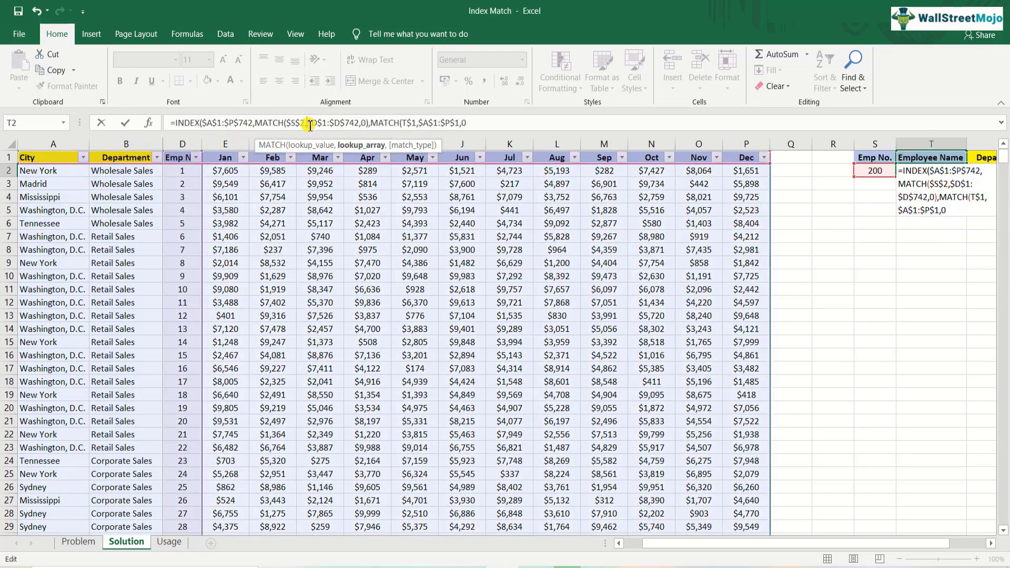
left_click(490, 121)
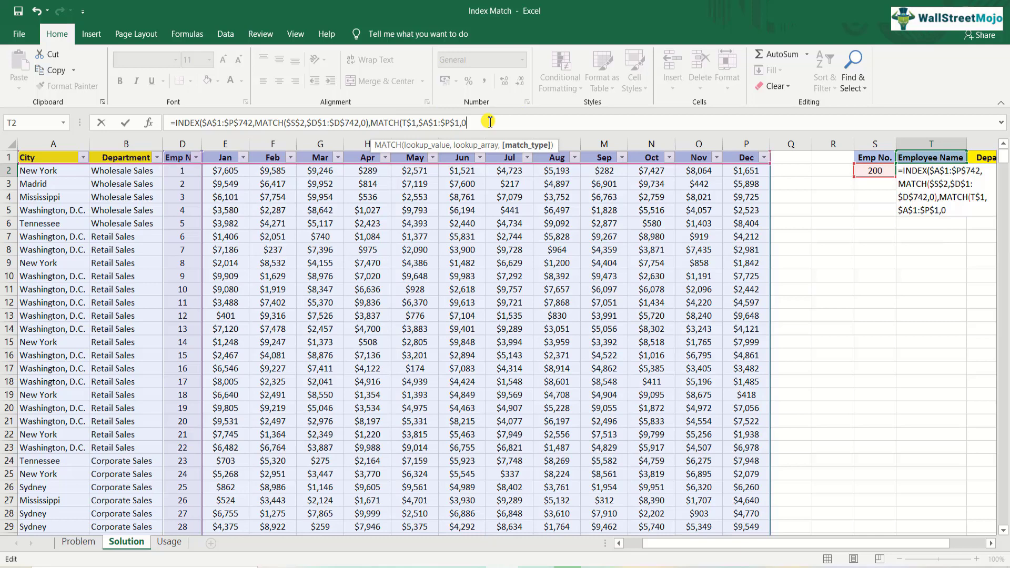
type("))")
key("ctrl+Return")
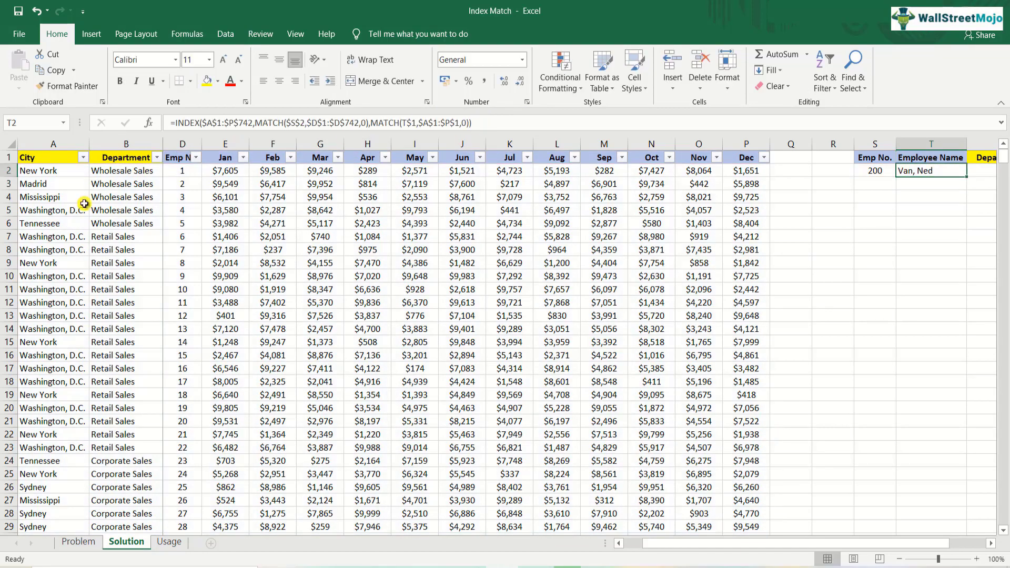
left_click(159, 315)
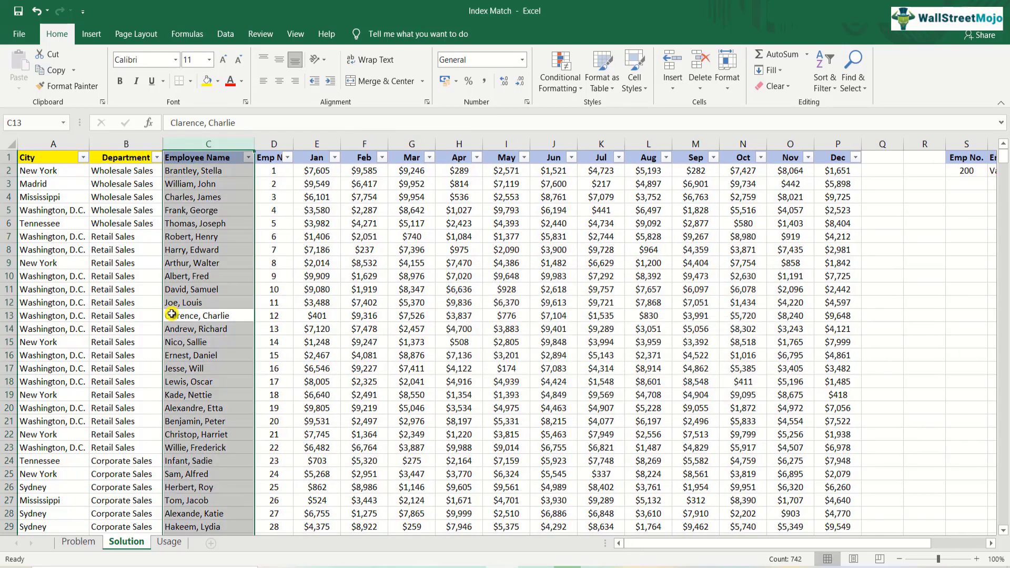
left_click(267, 307)
key("ctrl+space")
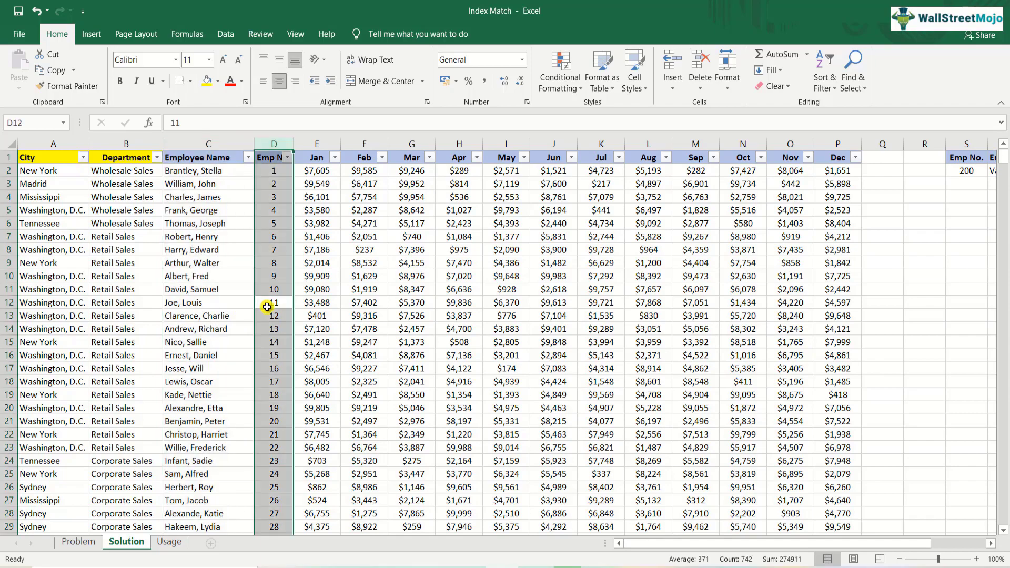
key("ctrl+f")
type("200")
key("Return")
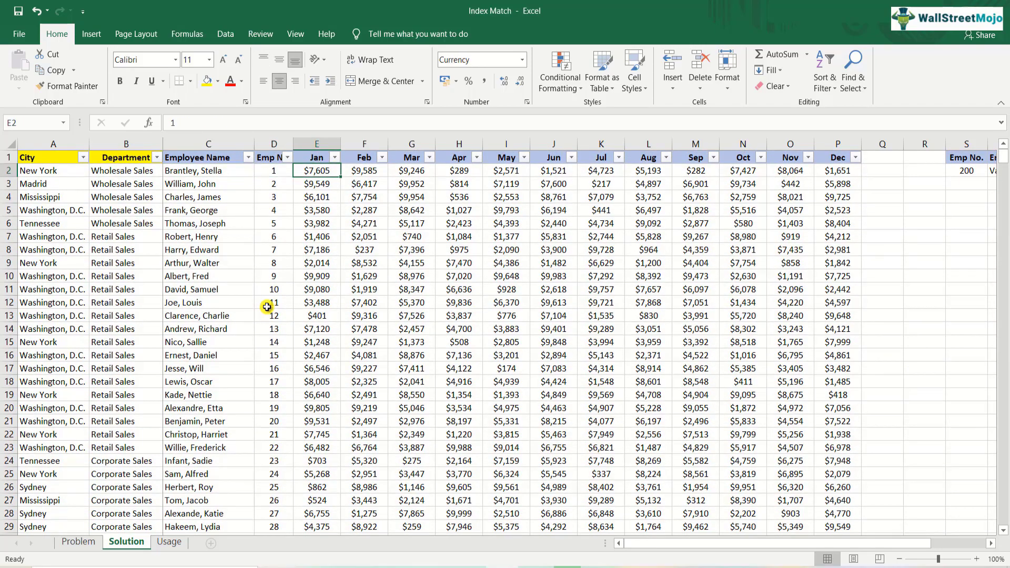
key("Right")
key("Right")
key("Right")
key("Right")
key("Right")
key("Right")
key("Right")
key("Right")
key("Right")
key("Right")
key("Right")
key("Right")
key("Right")
key("Right")
key("Right")
key("Right")
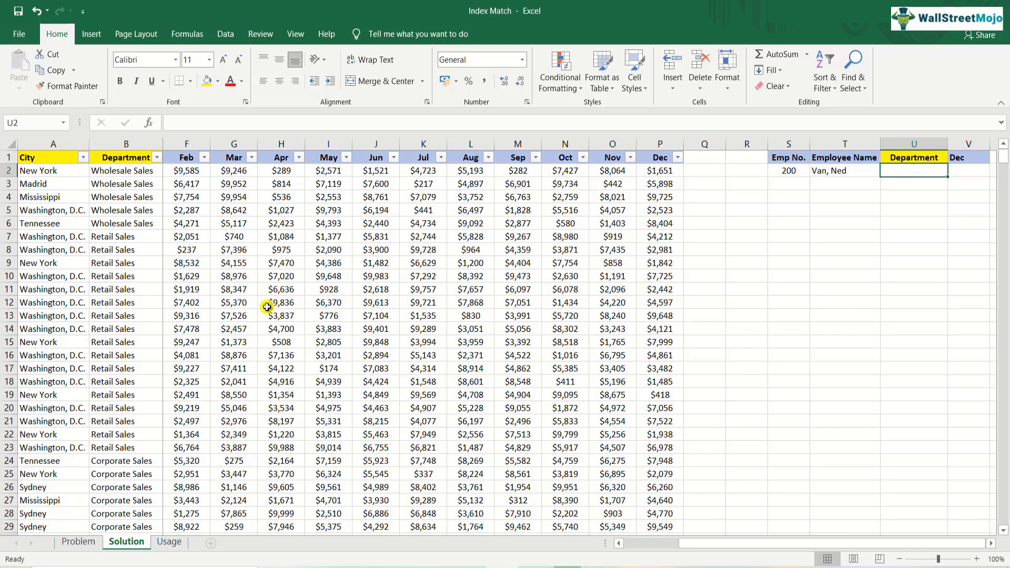
key("Left")
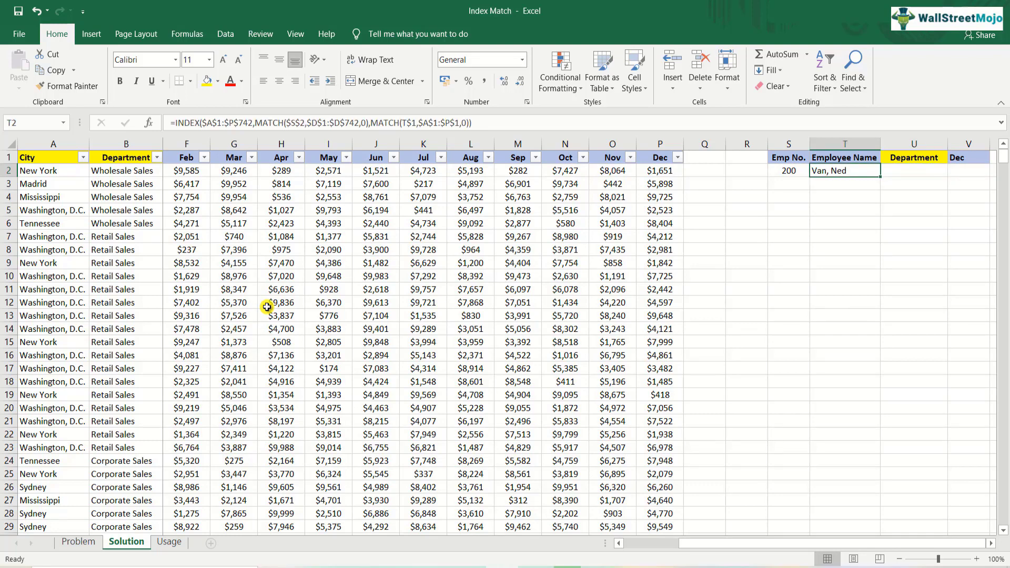
key("Right")
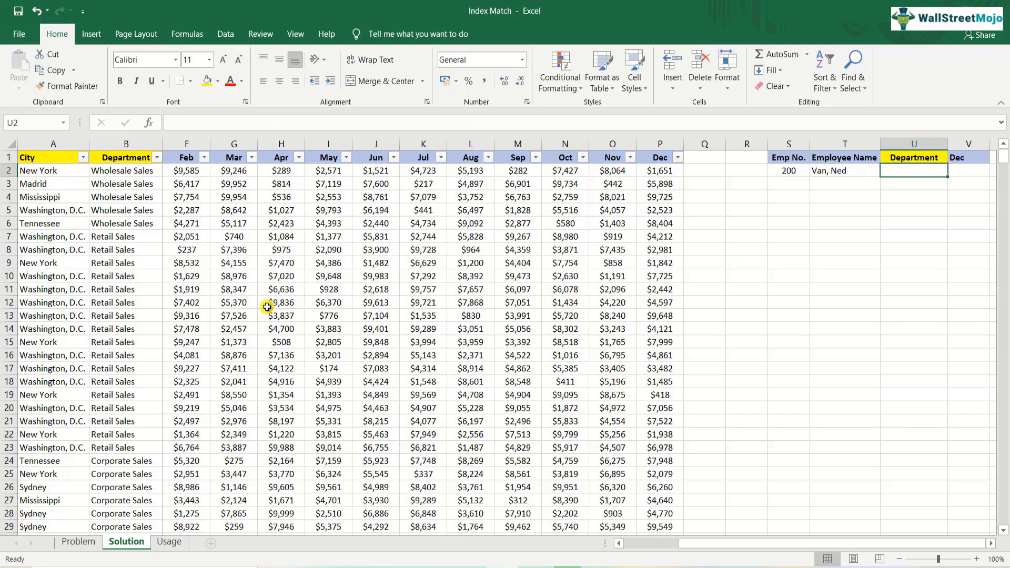
Step: In U2, start =INDEX($A$1:$P$742, followed by a MATCH function
type("=index")
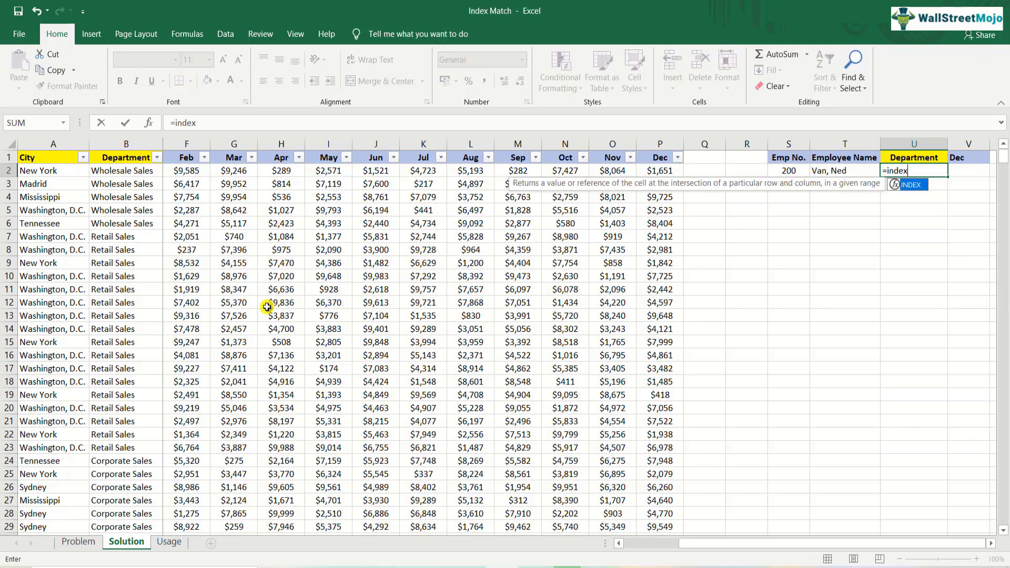
key("Tab")
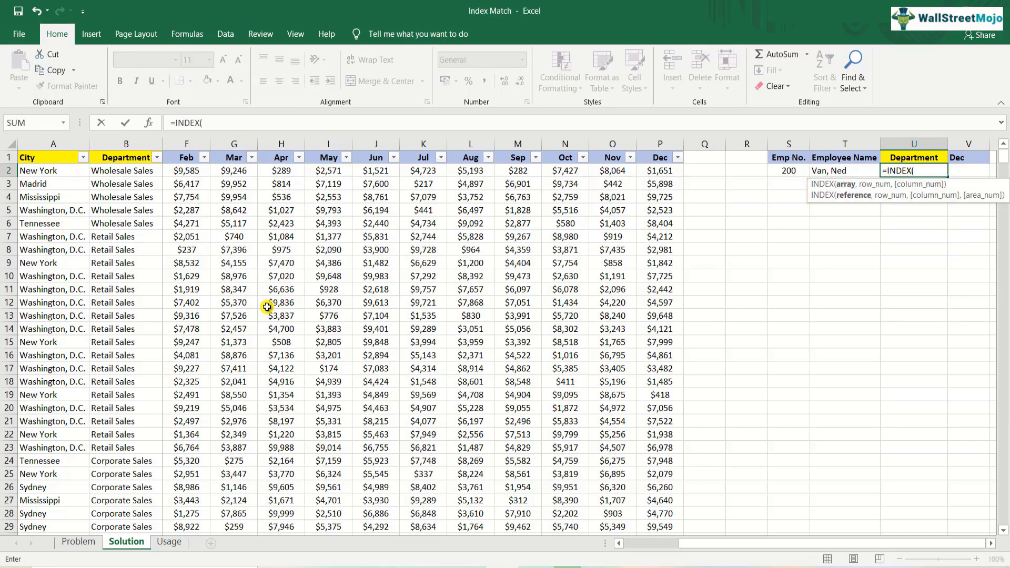
left_click(72, 161)
key("ctrl+shift+Right")
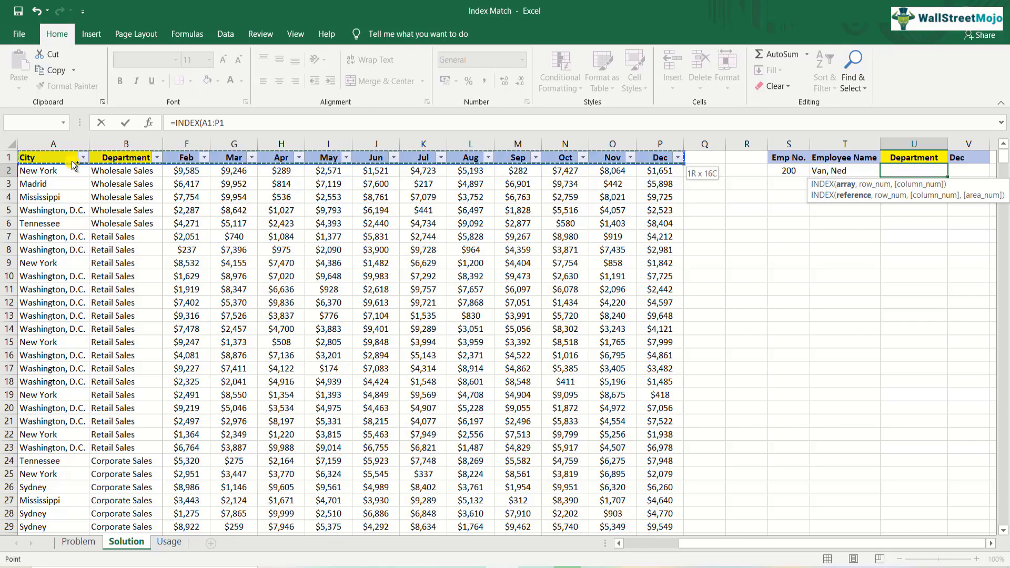
key("ctrl+shift+Down")
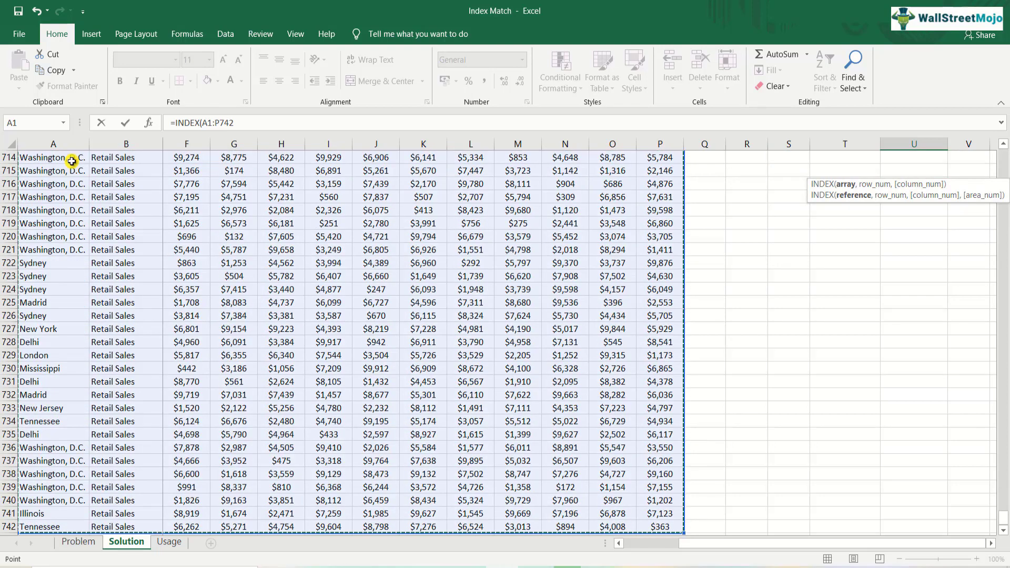
key("F4")
type(",")
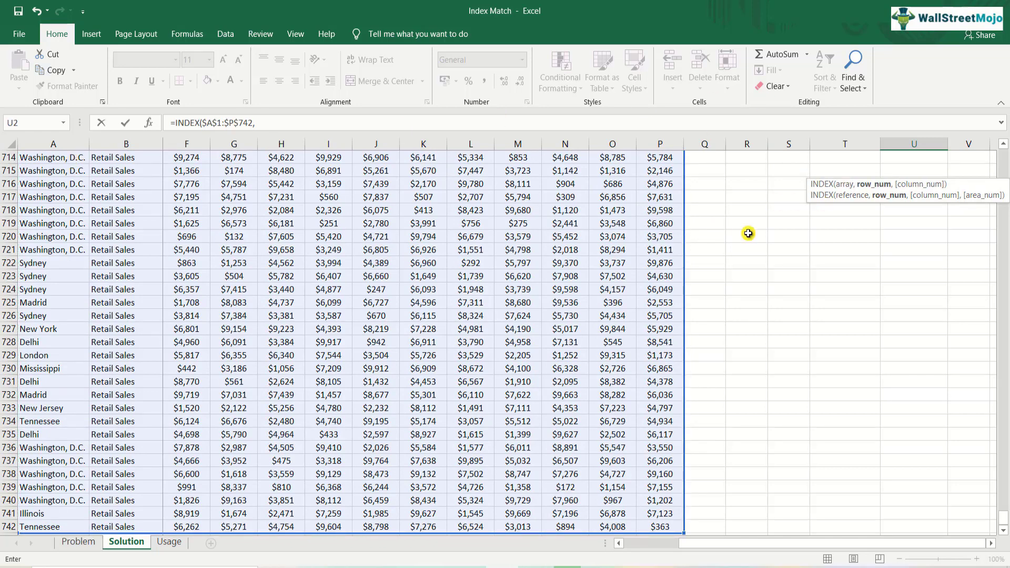
type("mat")
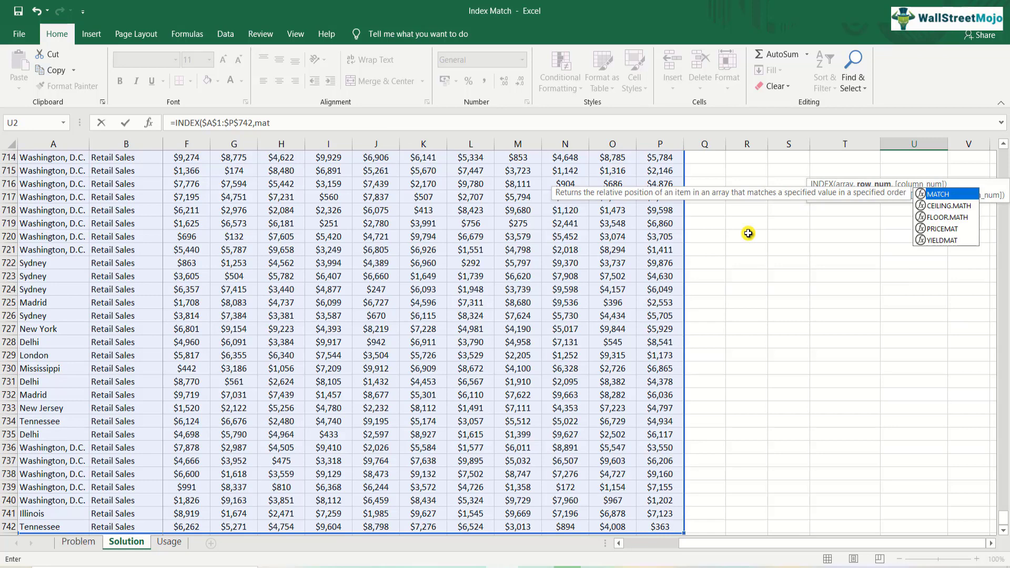
key("Tab")
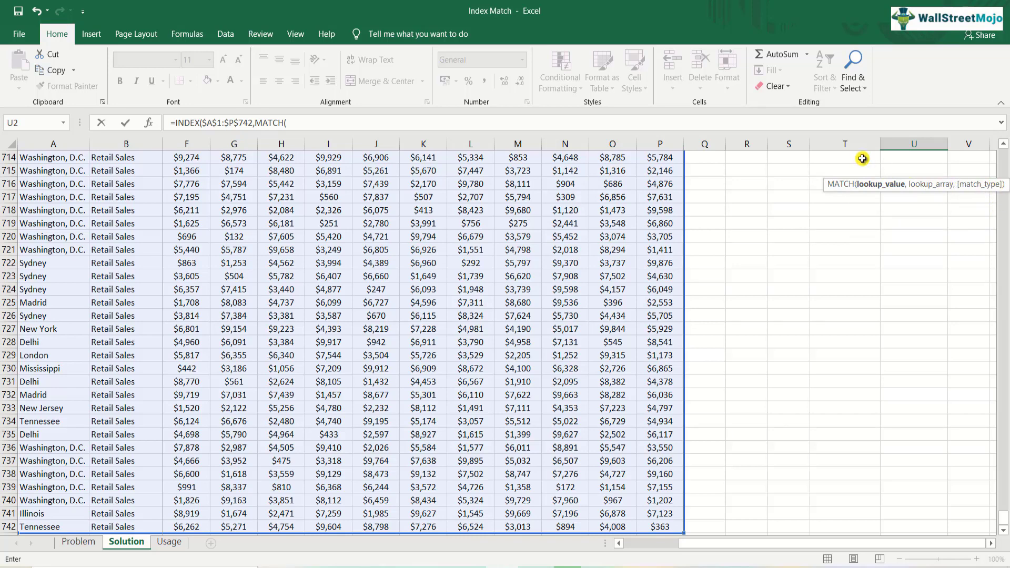
Step: Complete the row lookup as MATCH($S$2,$D$1:$D$742,0)
left_click(862, 158)
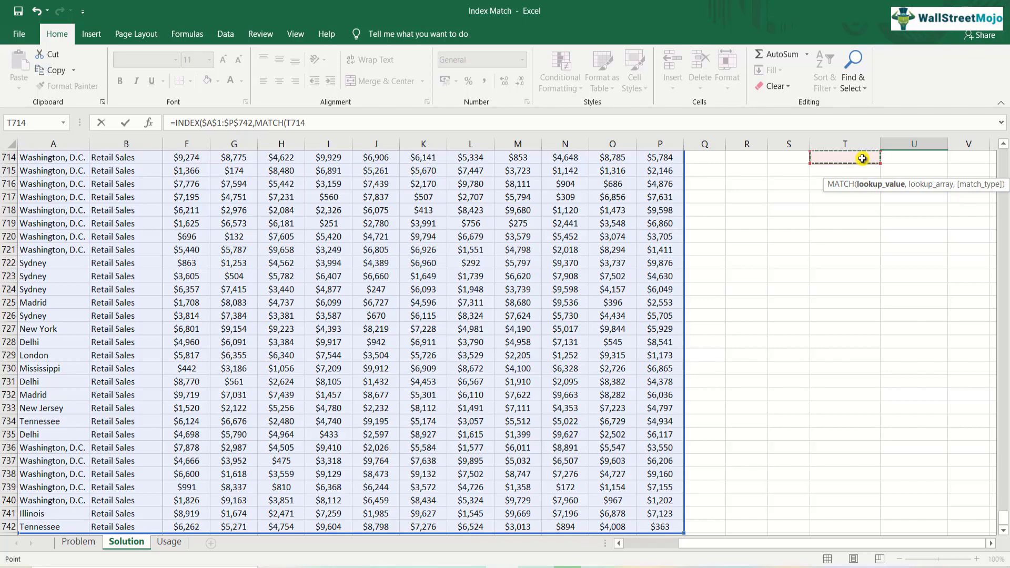
key("ctrl+Up")
key("ctrl+Up")
key("Down")
key("Left")
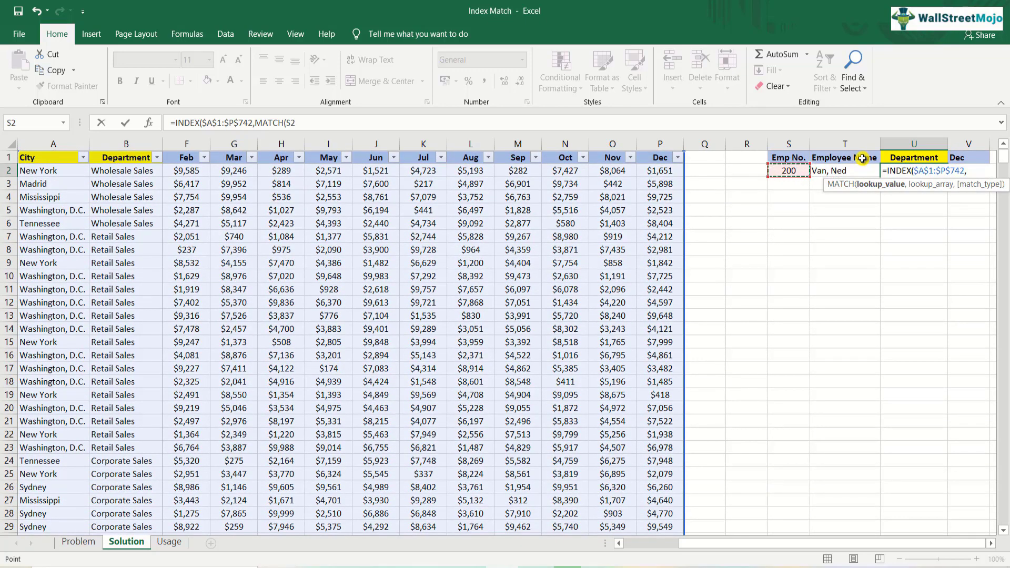
key("F4")
type(",")
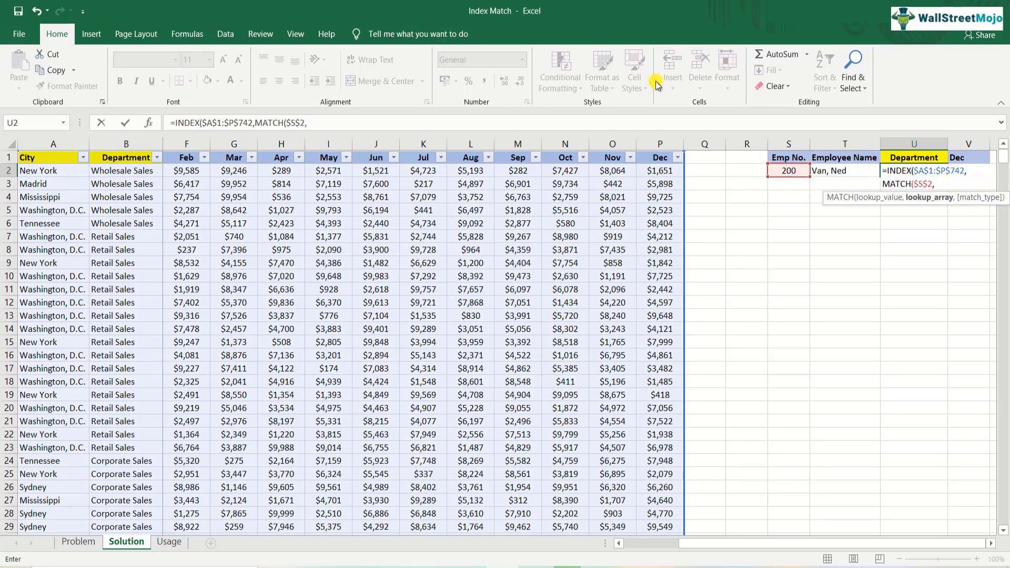
left_click(122, 195)
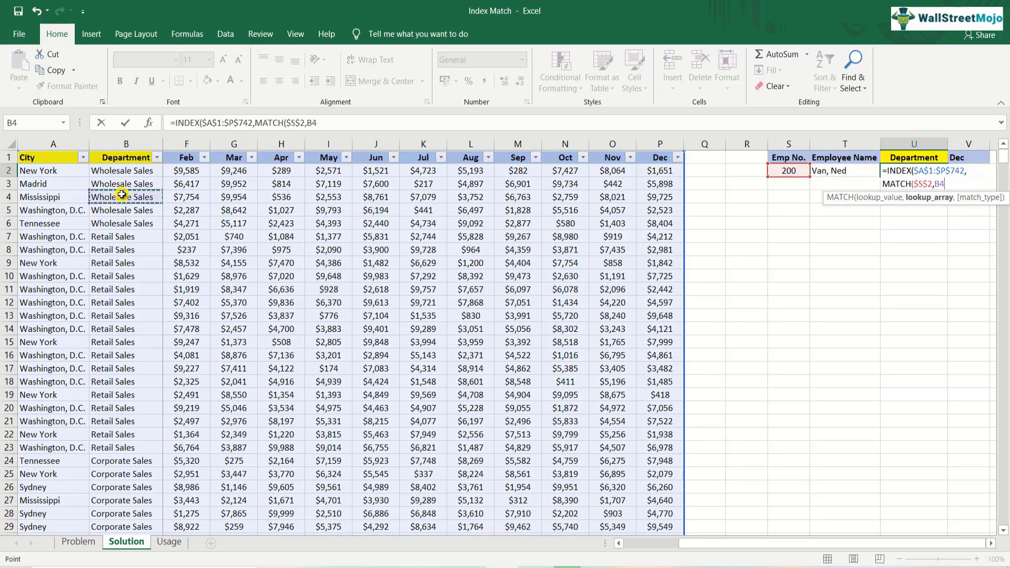
key("Right")
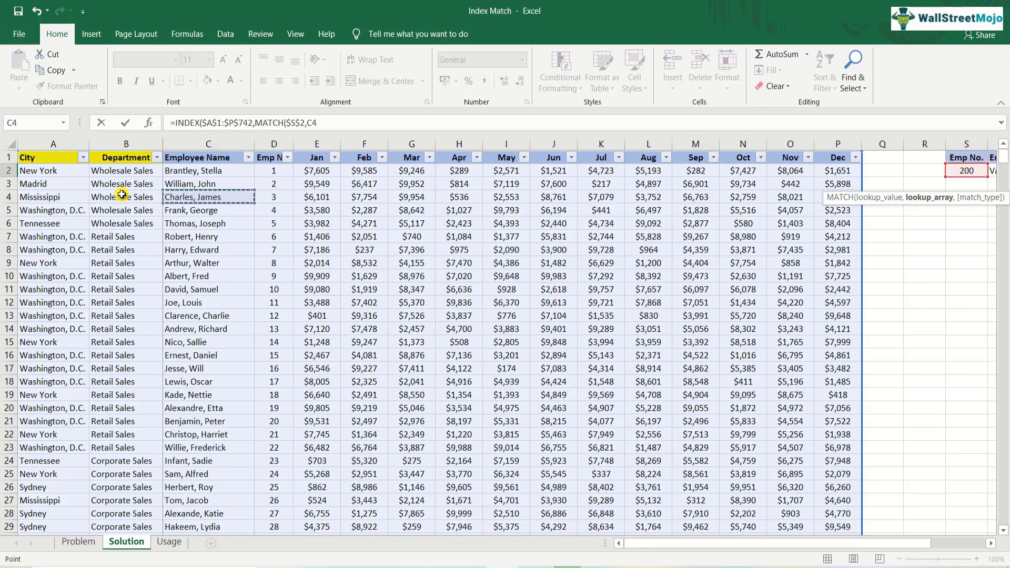
key("Right")
key("ctrl+Up")
key("ctrl+shift+Down")
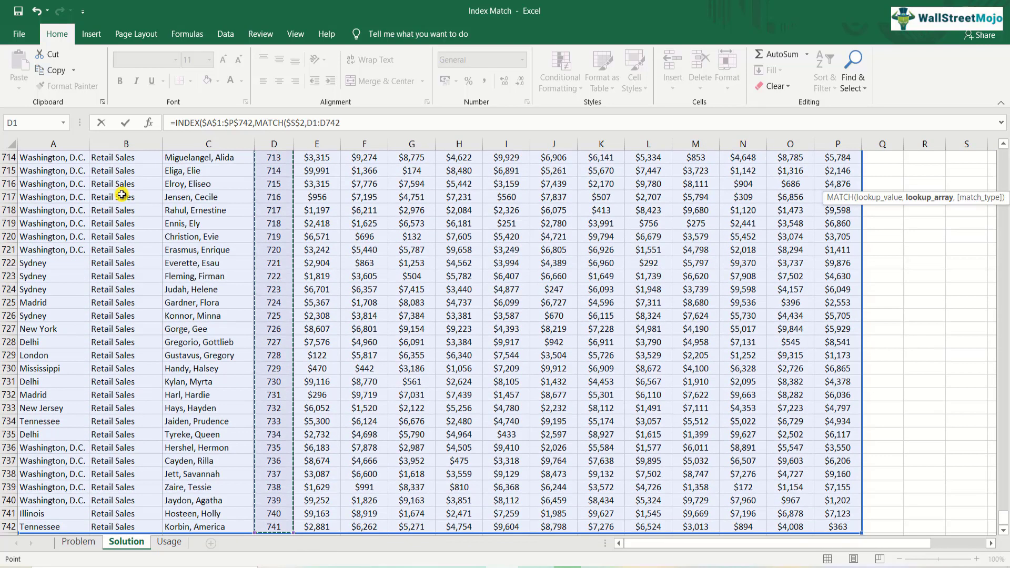
key("F4")
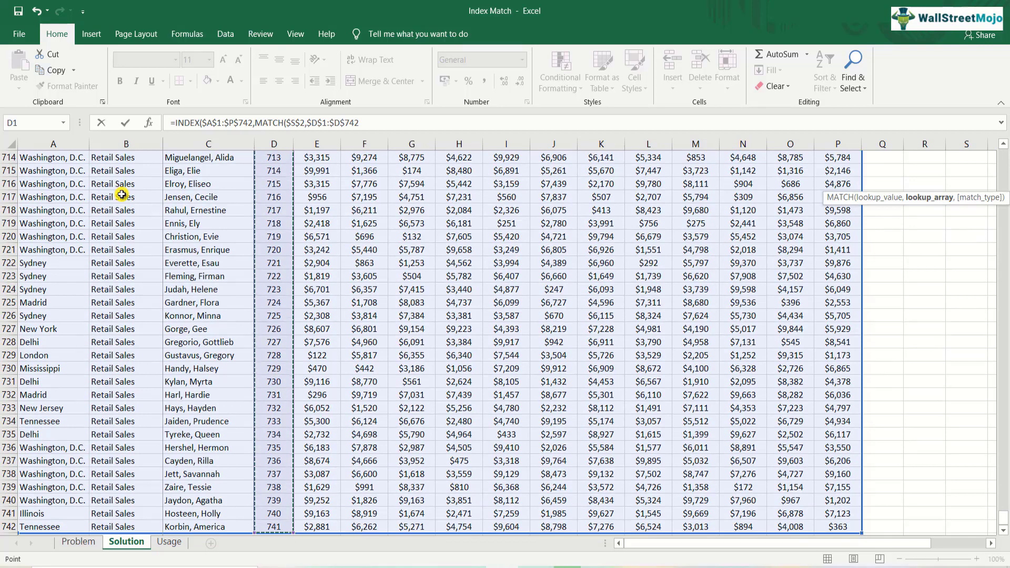
type(",0)")
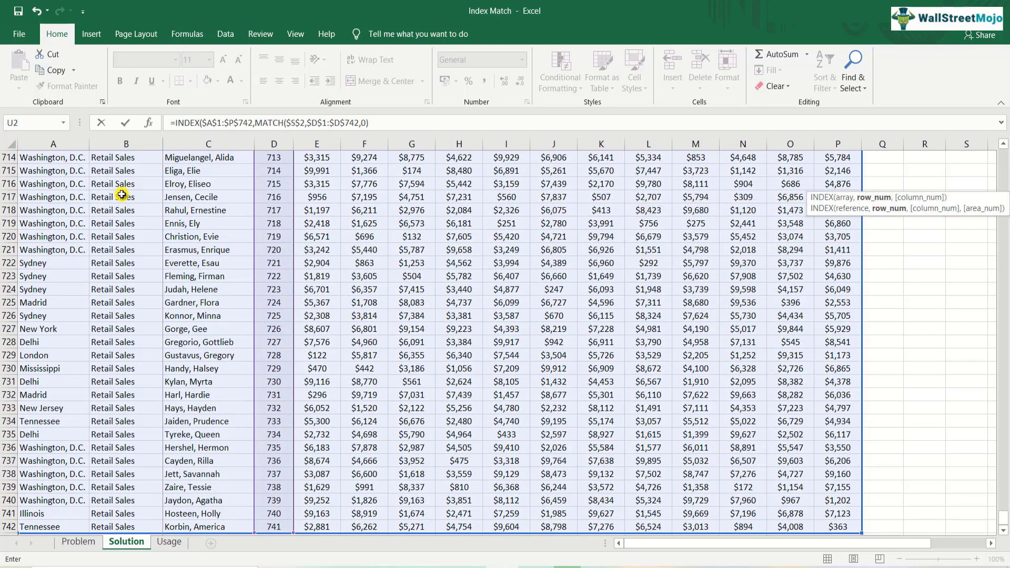
type(",")
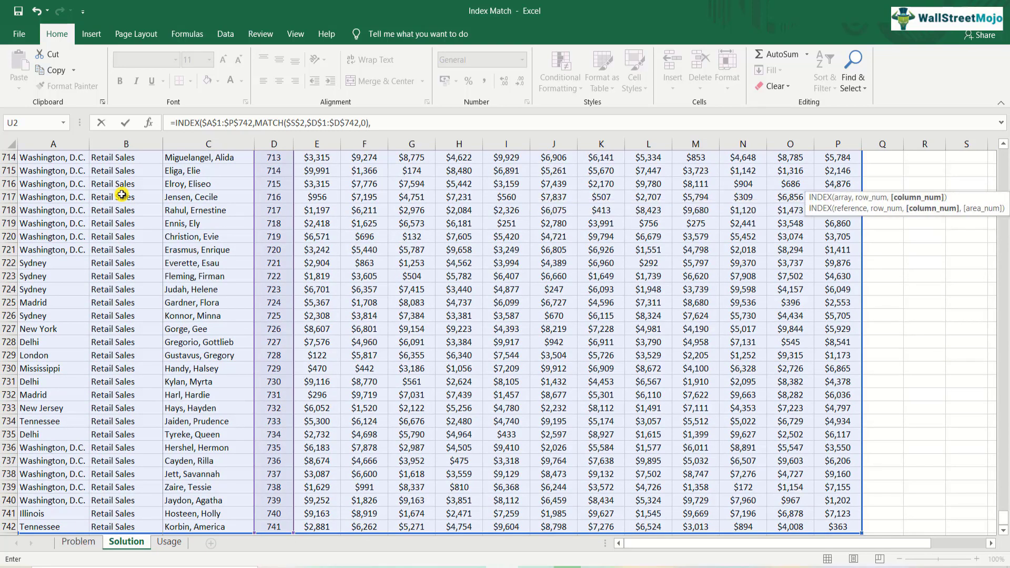
Step: Start the column lookup as MATCH(U$1, using the Department header
key("Up")
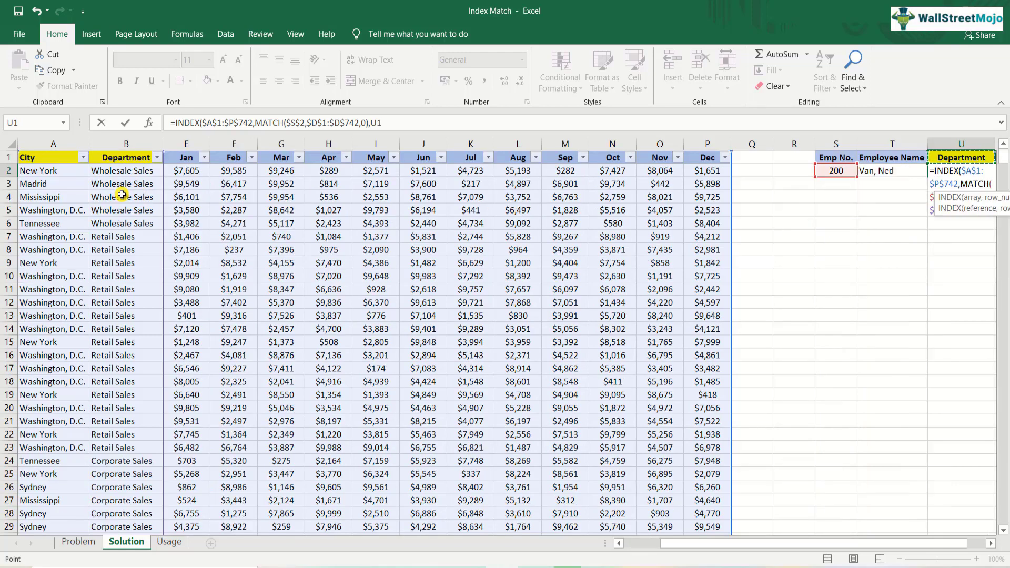
key("BackSpace")
type("$")
key("BackSpace")
key("BackSpace")
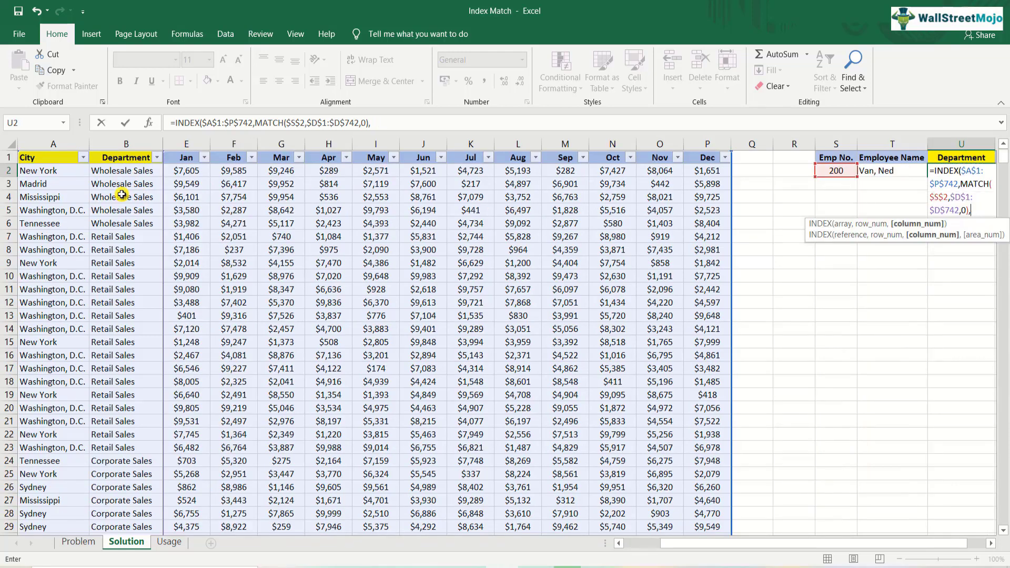
type("MA")
key("Tab")
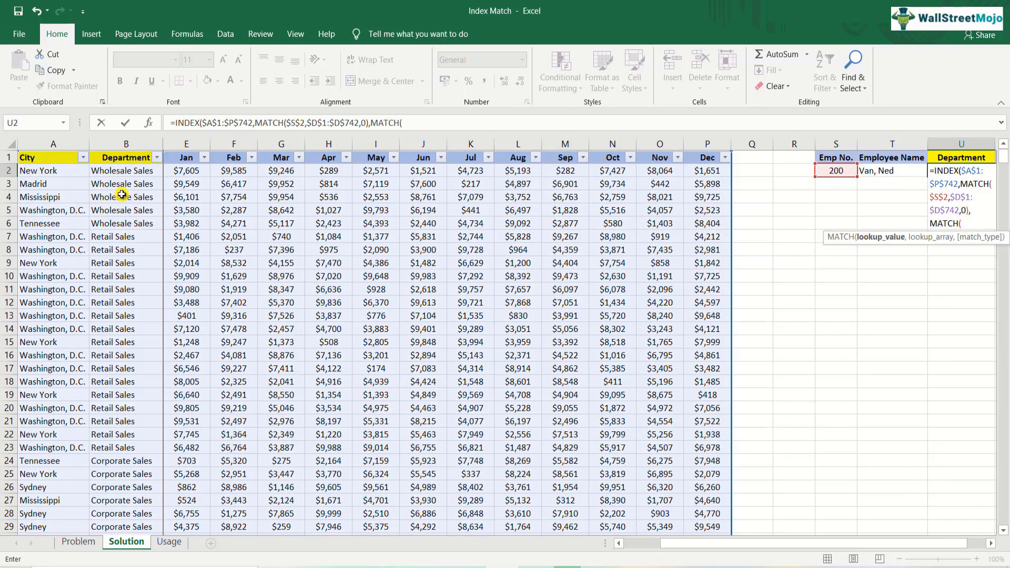
type("U$1,")
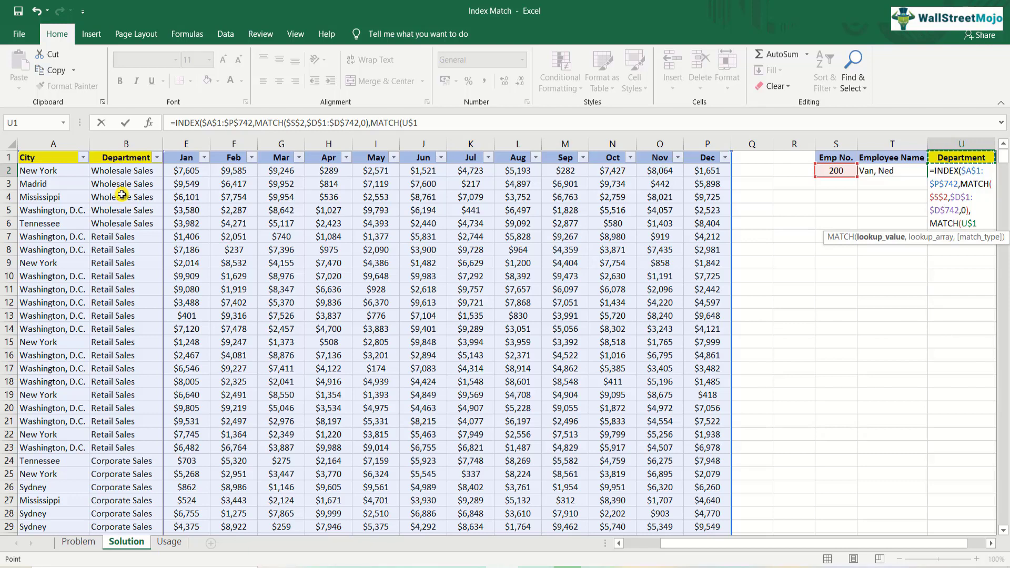
Step: Finish MATCH with $A$1:$P$1 and 0 and commit, so U2 returns Wholesale Sales
left_click(59, 159)
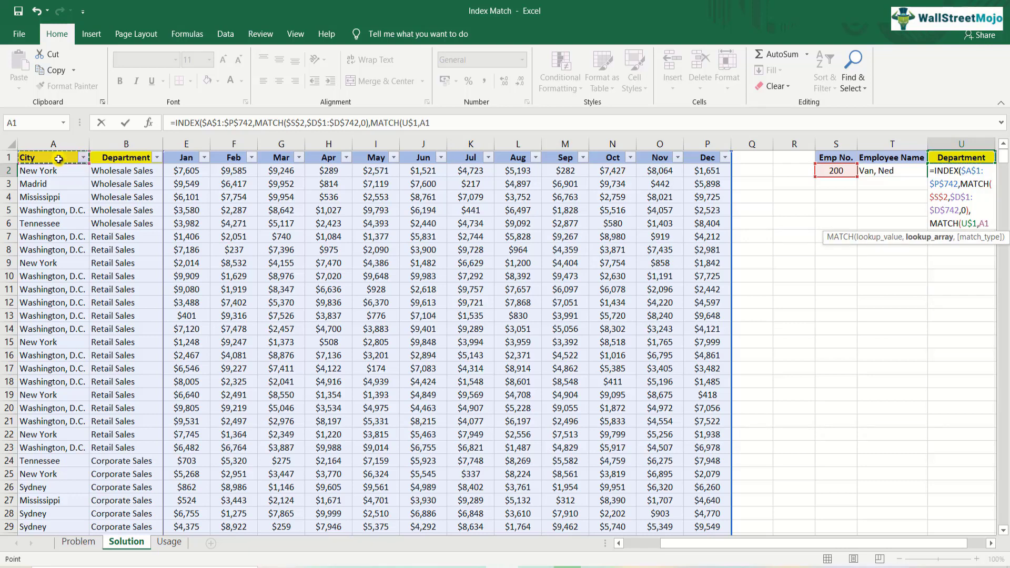
key("ctrl+shift+Right")
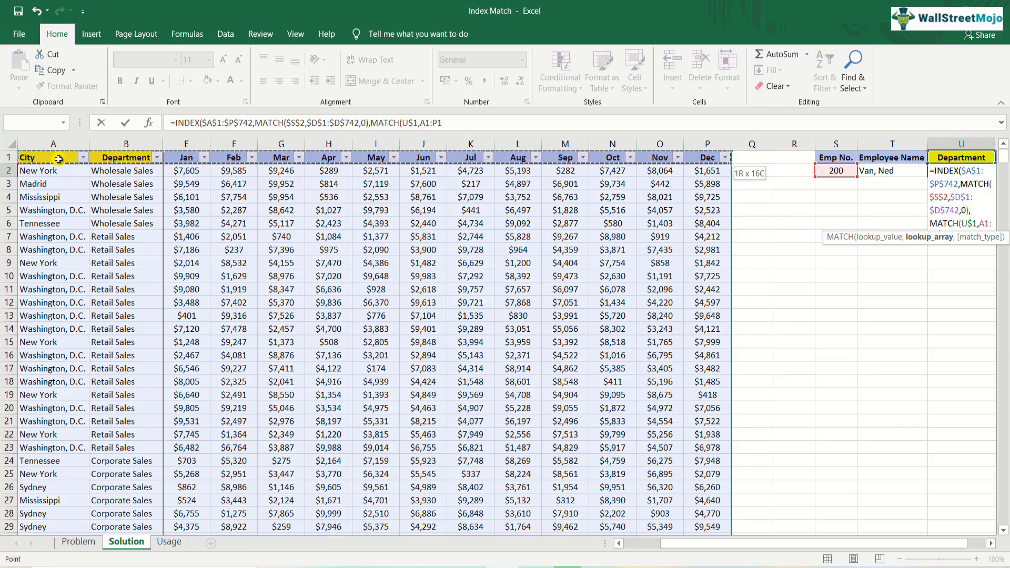
key("F4")
type(",0")
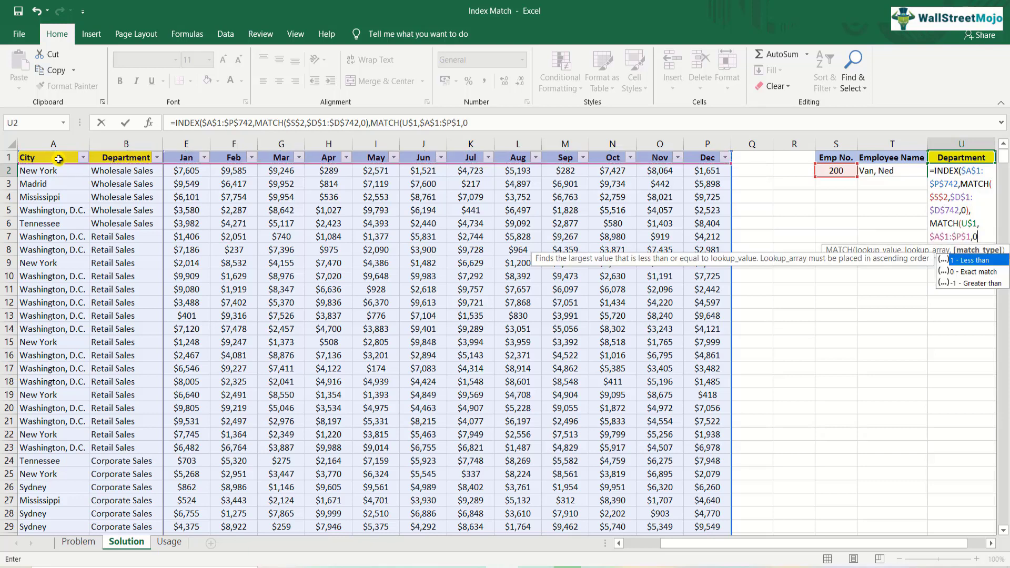
type(")")
key("Return")
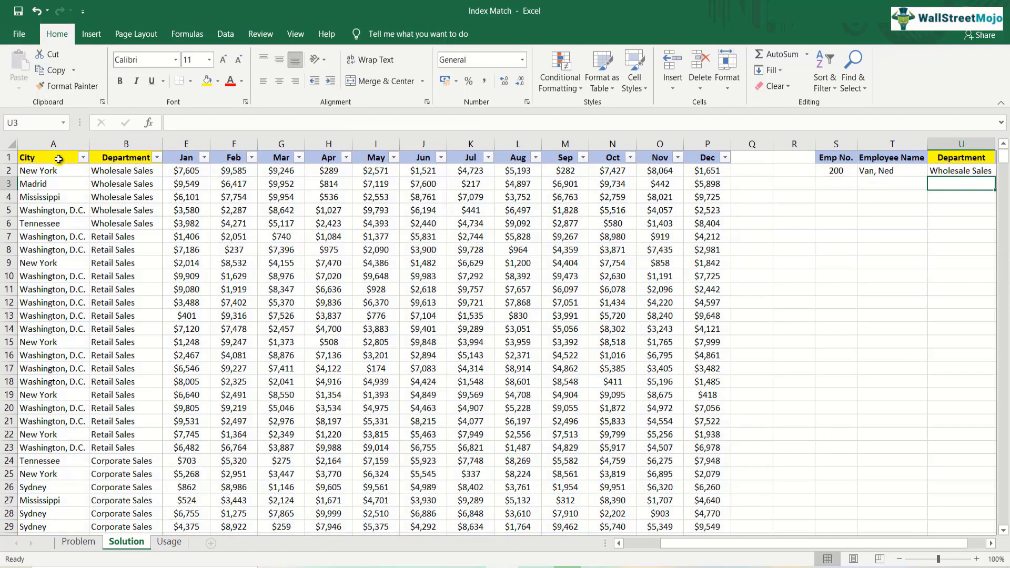
key("Up")
key("Right")
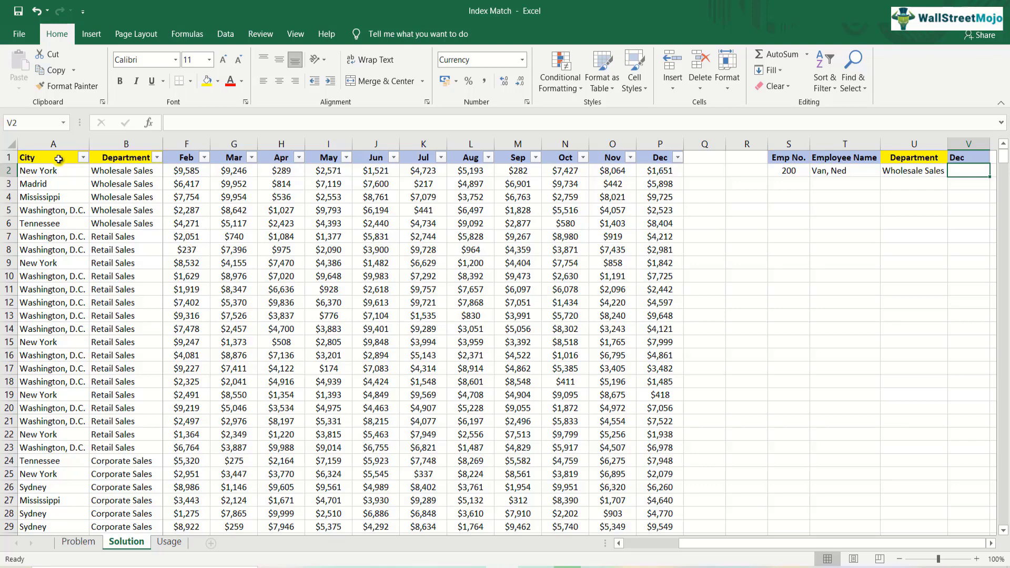
key("Left")
key("Left")
key("Left")
key("Left")
key("Left")
key("Left")
key("Left")
key("Left")
key("Left")
key("Left")
key("Left")
key("Left")
key("Left")
key("Left")
key("Left")
key("Left")
key("Left")
key("Left")
key("Left")
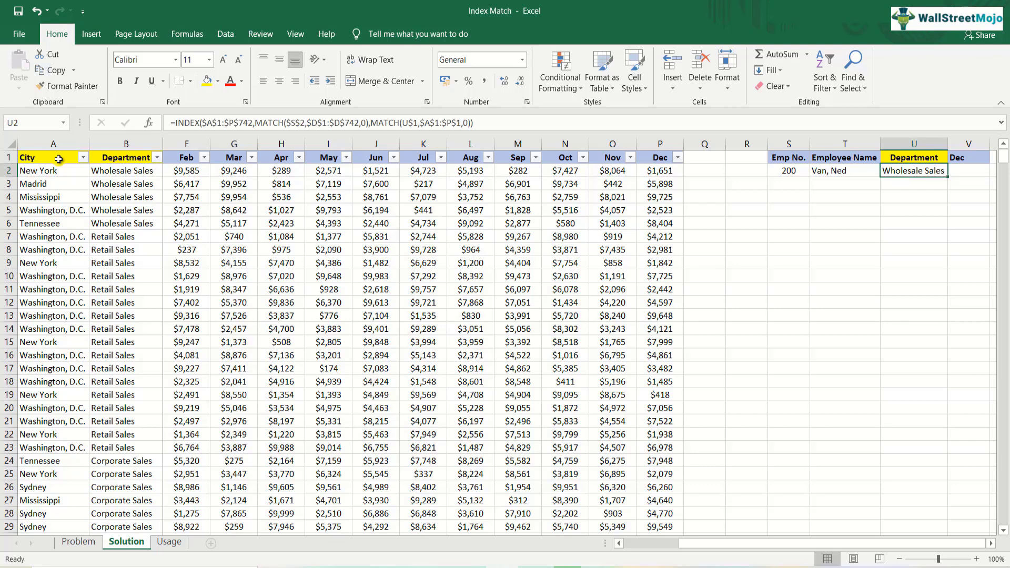
key("Right")
key("Right")
key("Right")
key("Right")
key("Right")
key("Right")
key("Right")
key("Right")
key("Right")
key("Right")
key("Right")
key("Right")
key("Right")
key("Right")
key("Right")
key("Right")
key("Right")
key("Right")
key("Right")
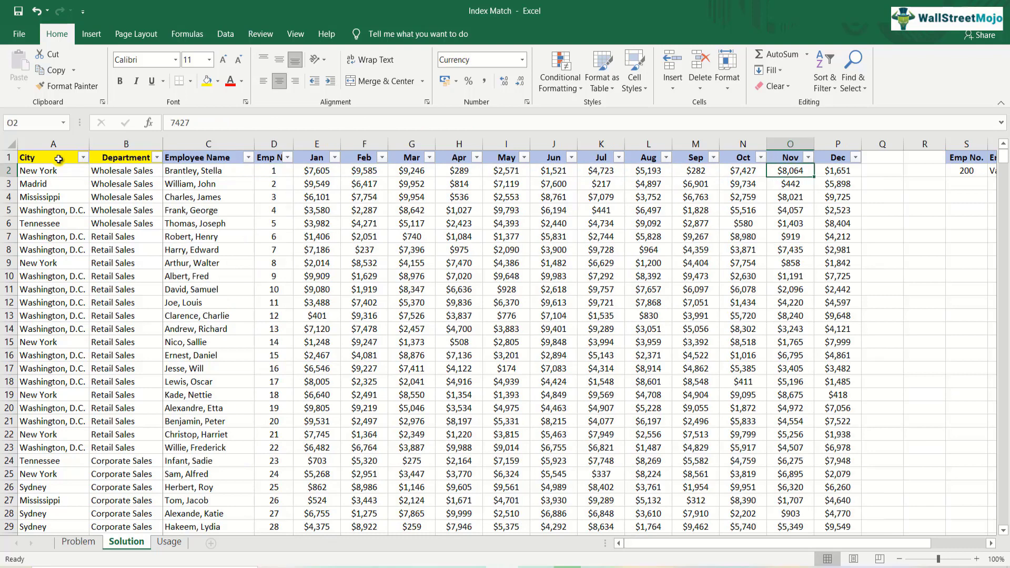
key("Up")
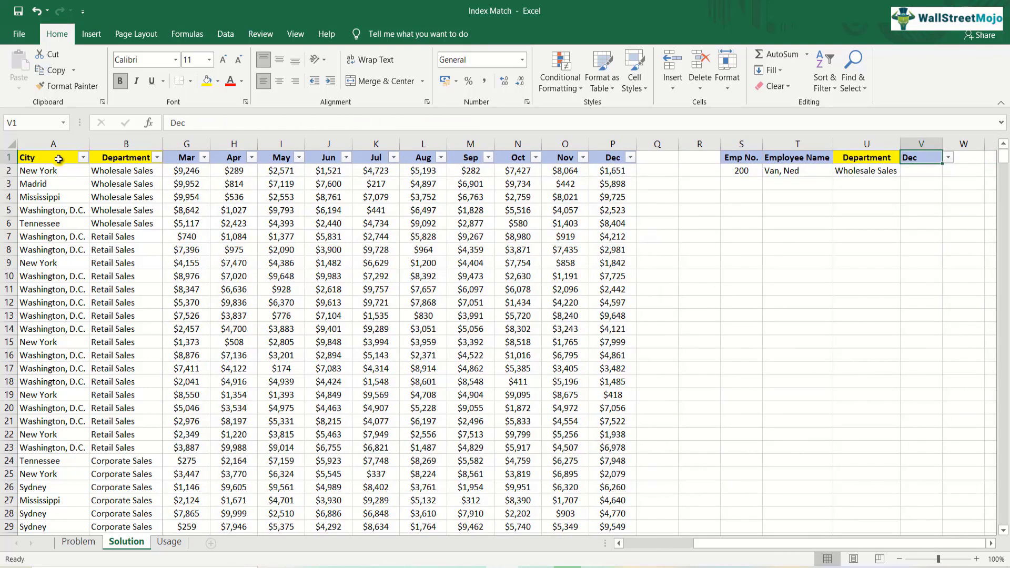
key("alt+Down")
key("Up")
key("Up")
key("Up")
key("Up")
key("Up")
key("Up")
key("Up")
key("Up")
key("Up")
key("Up")
key("Up")
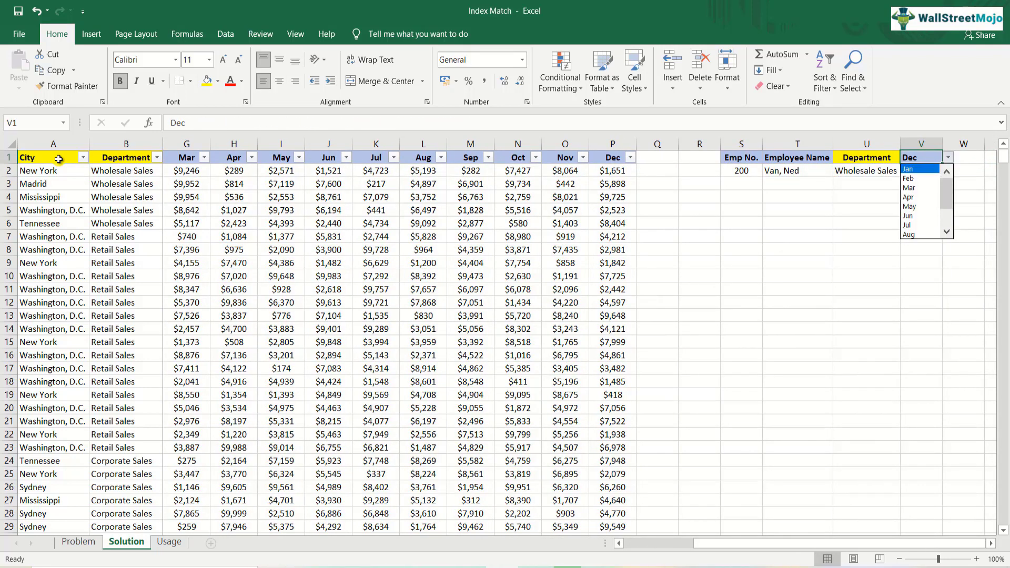
key("Down")
key("Down")
key("Down")
key("Down")
key("Down")
key("Escape")
key("Down")
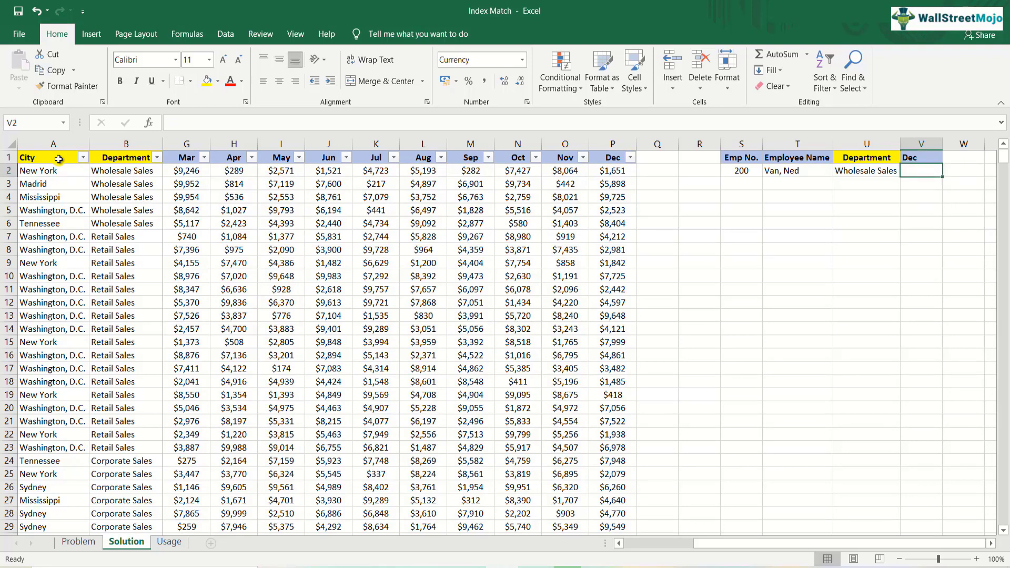
Step: In V2, start =INDEX($A$1:$P$742, followed by a MATCH function
type("=index")
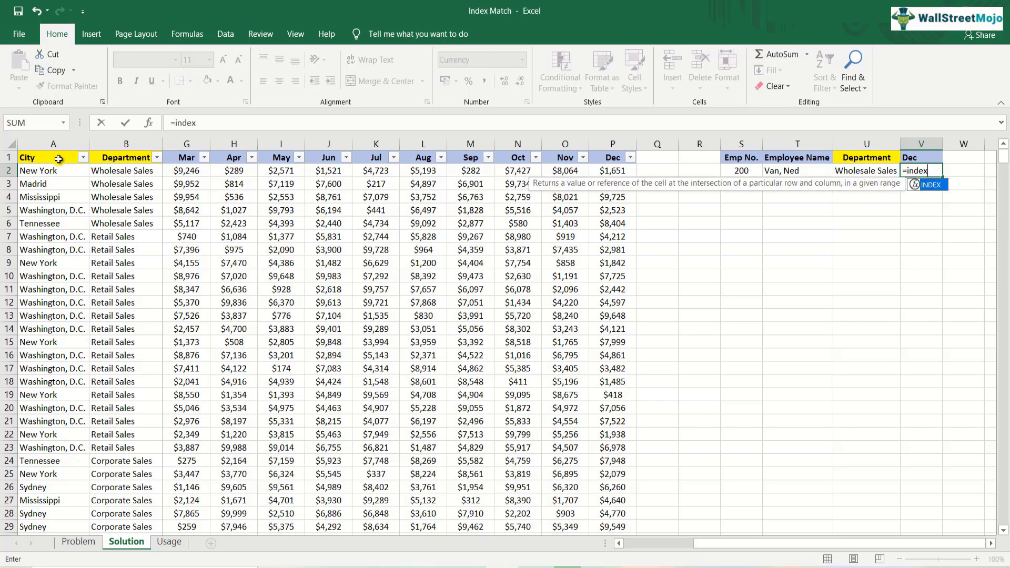
key("Tab")
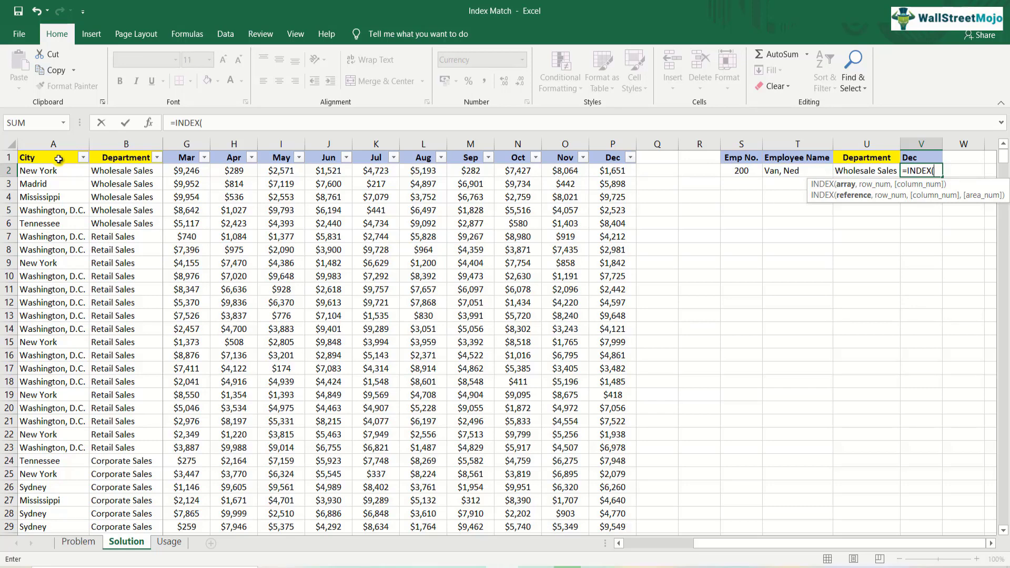
left_click(59, 159)
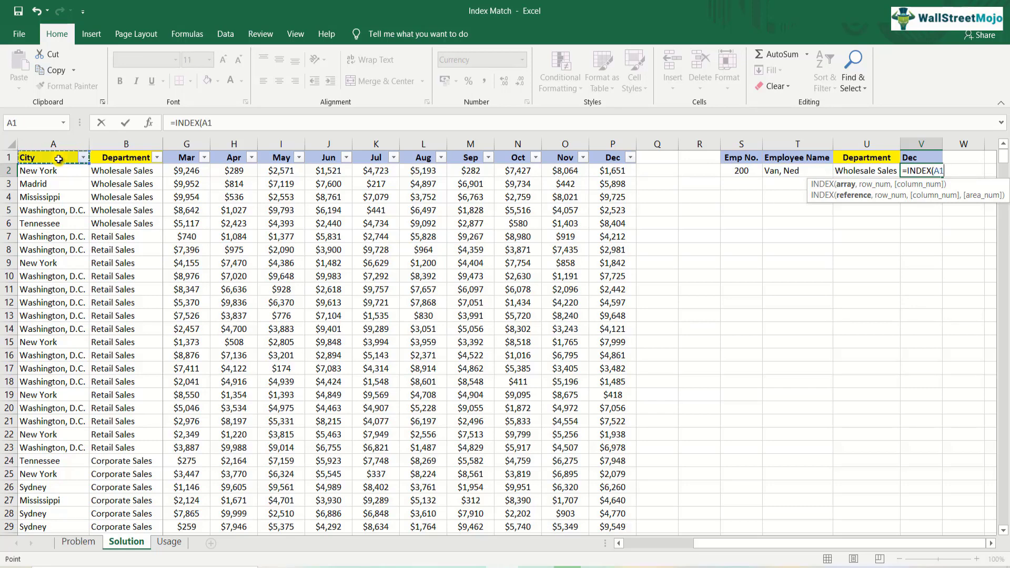
key("ctrl+shift+Right")
key("ctrl+shift+Down")
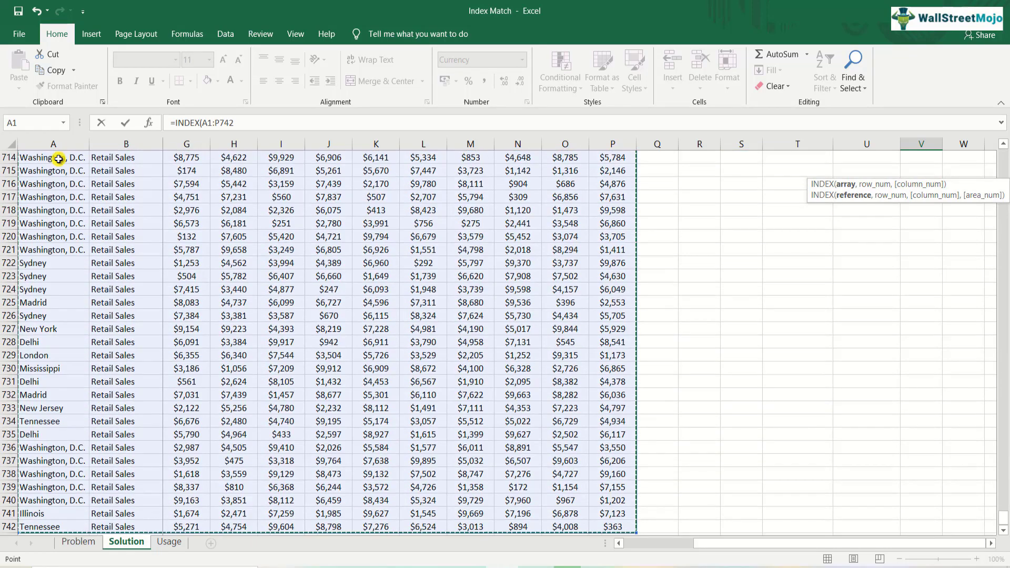
key("F4")
type(",")
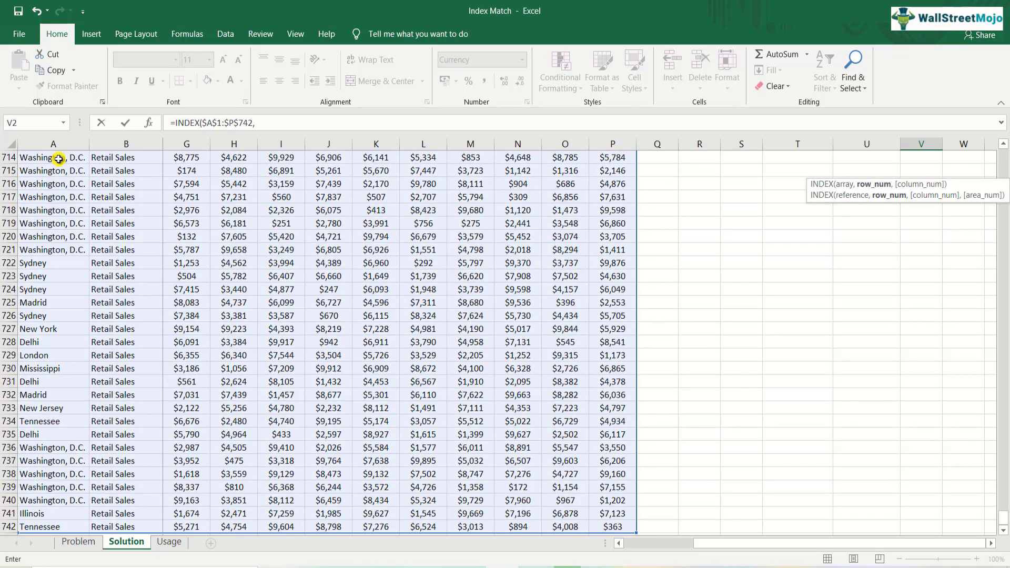
type("ma")
key("Tab")
Step: Complete the row lookup as MATCH($S$2,$D$1:$D$742,0) and open a second MATCH
key("Left")
key("Left")
key("Left")
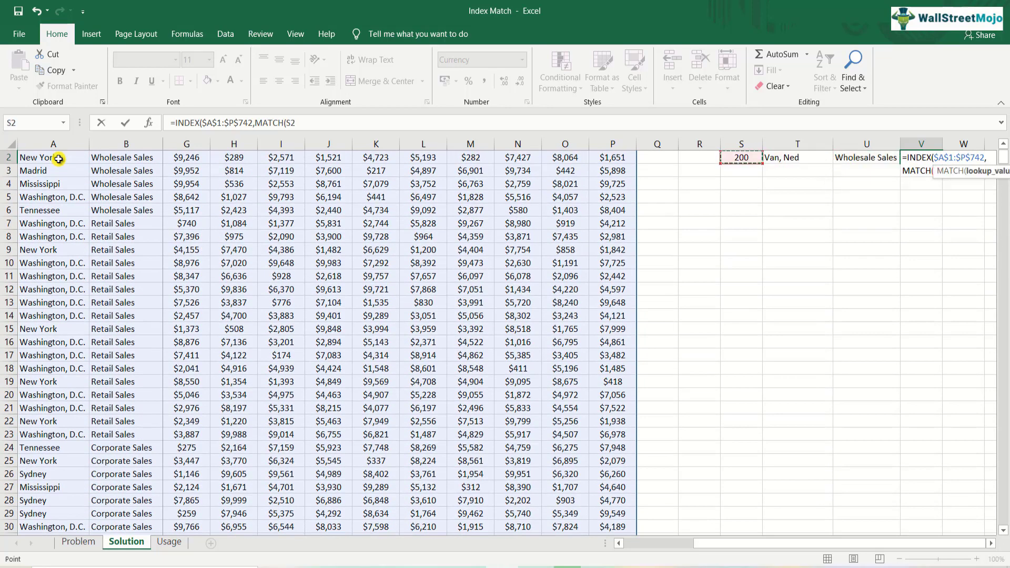
key("F4")
type(",")
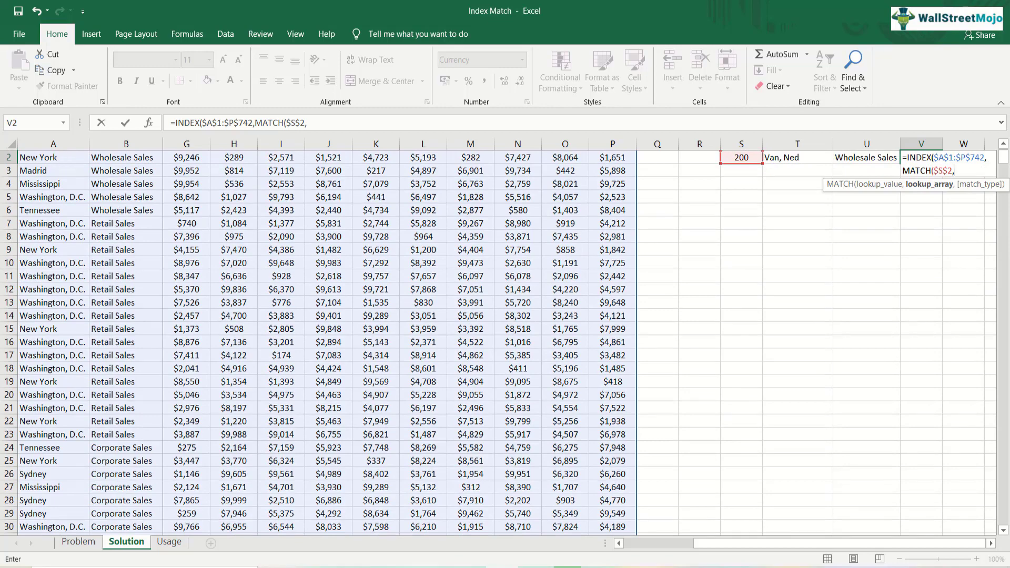
left_click(118, 230)
key("Right")
key("Right")
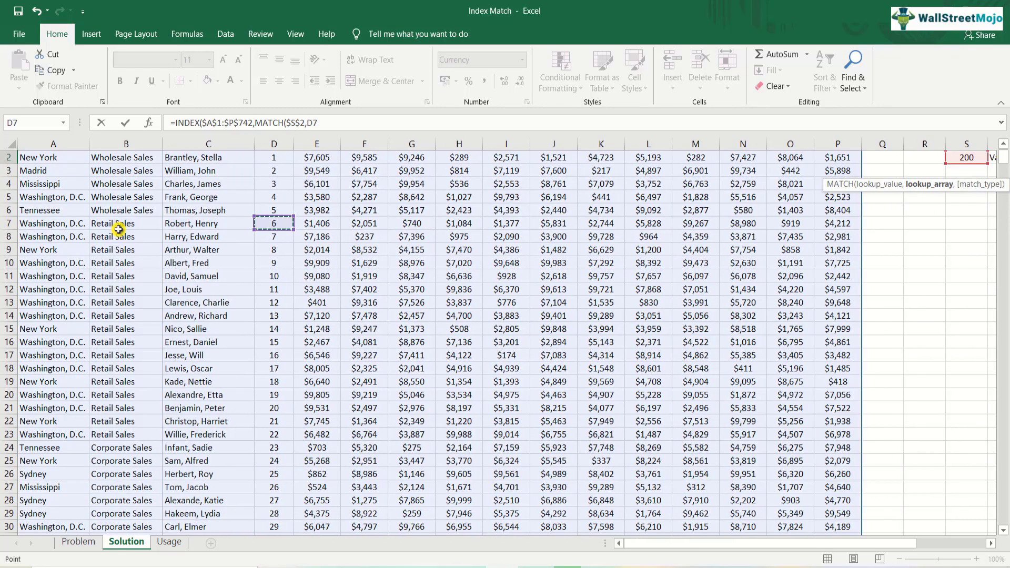
key("ctrl+Up")
key("ctrl+shift+Down")
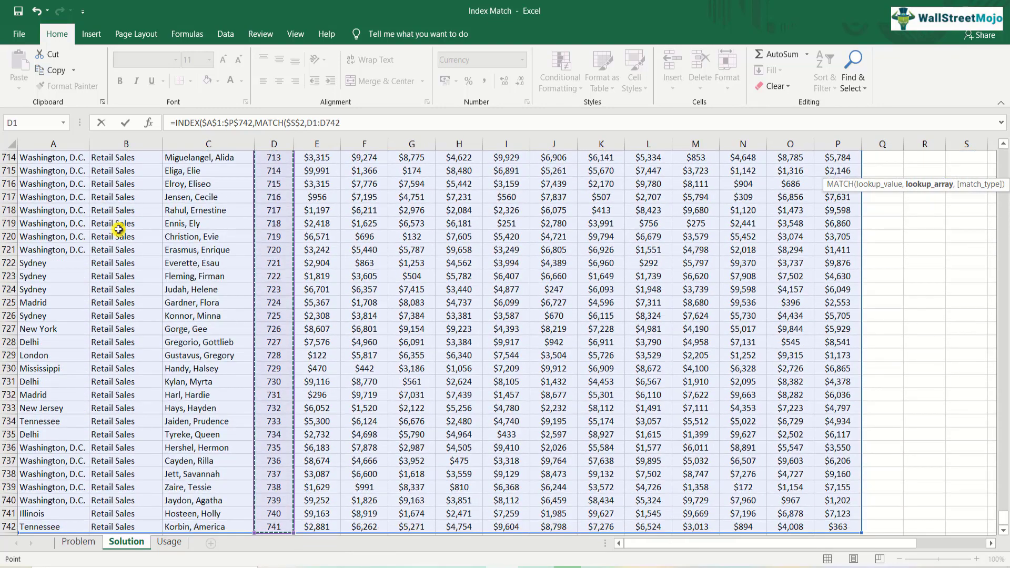
key("F4")
type(",0)")
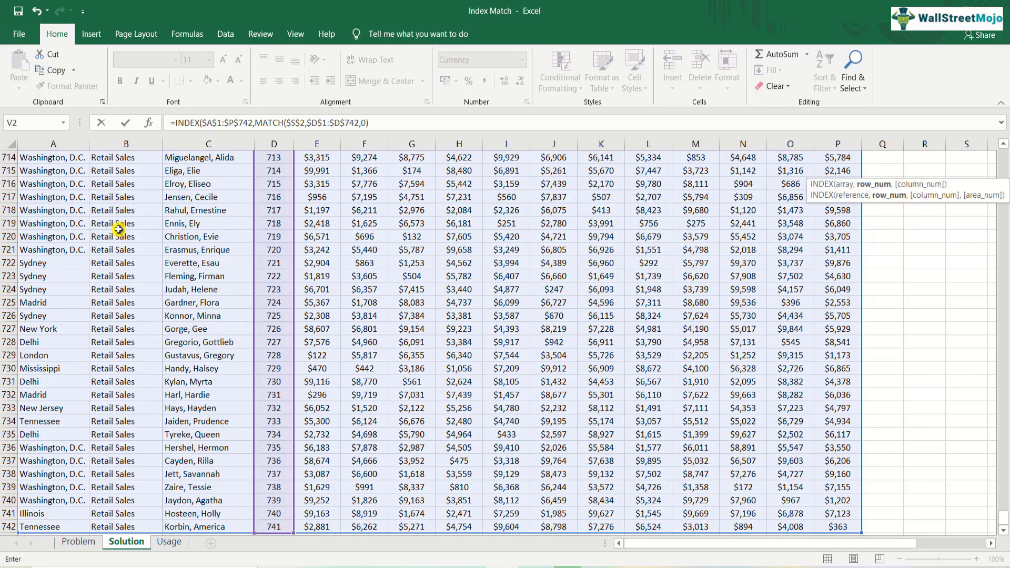
type(",MATCH(")
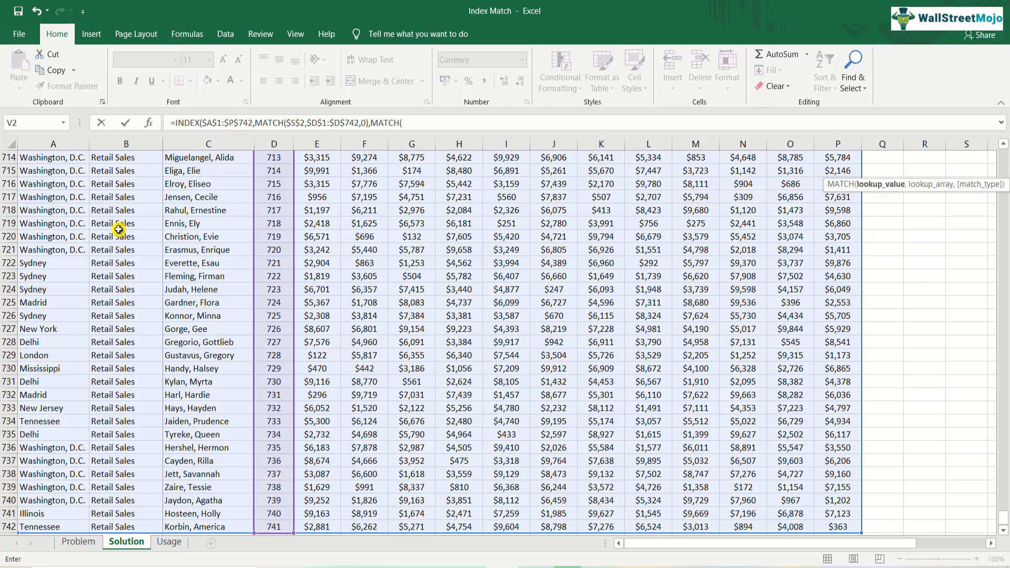
Step: Use MATCH($V$1,$A$1:$P$1,0) as the column argument and commit, giving $8,892.00 in V2
key("Up")
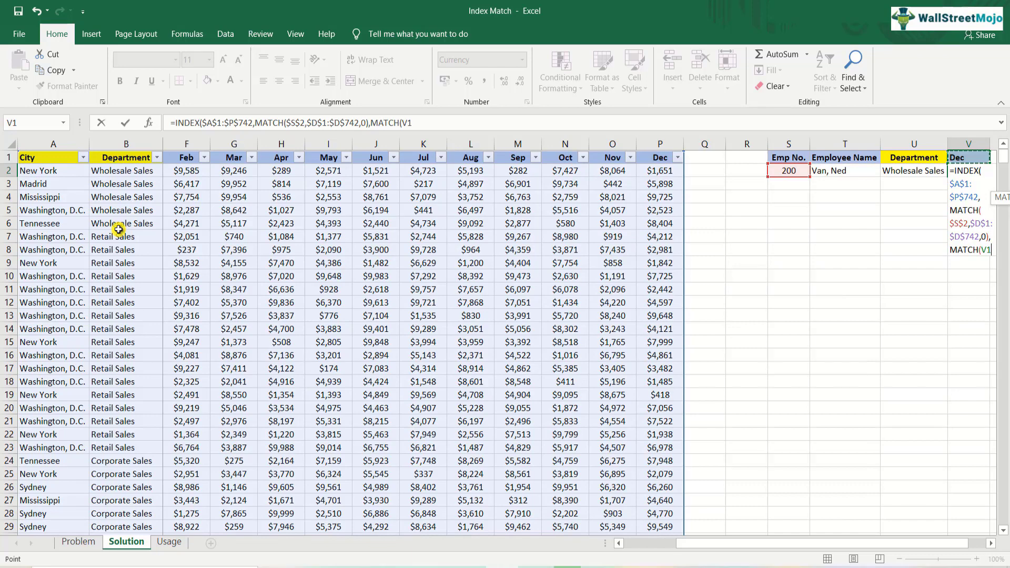
key("F4")
type(",")
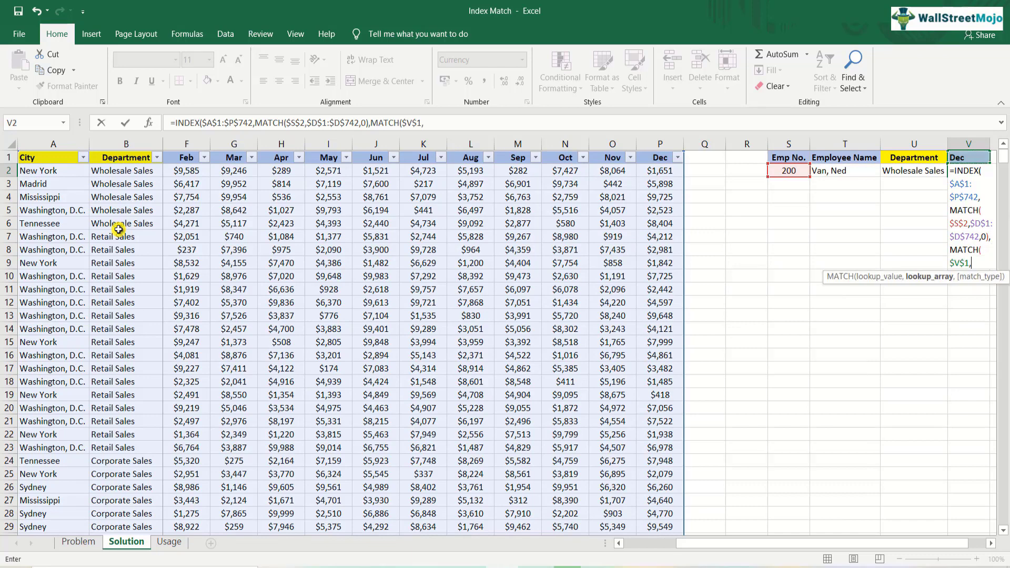
left_click(41, 159)
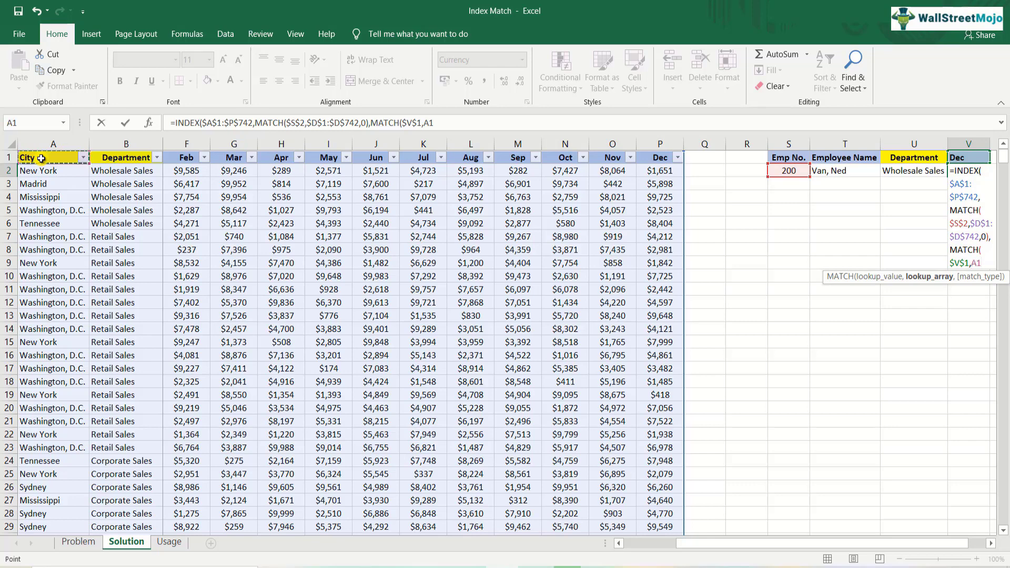
key("ctrl+shift+Right")
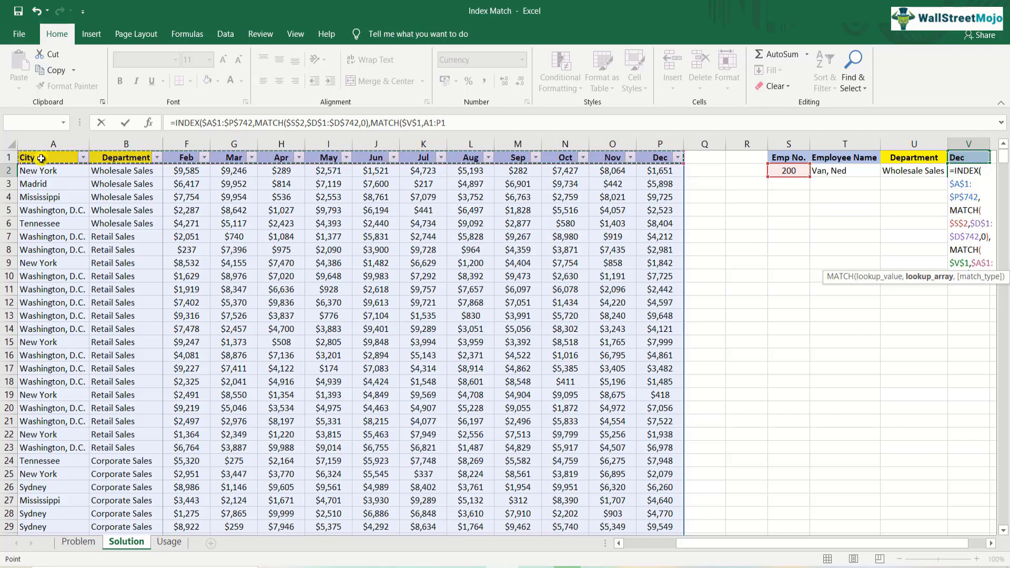
key("F4")
type(",0")
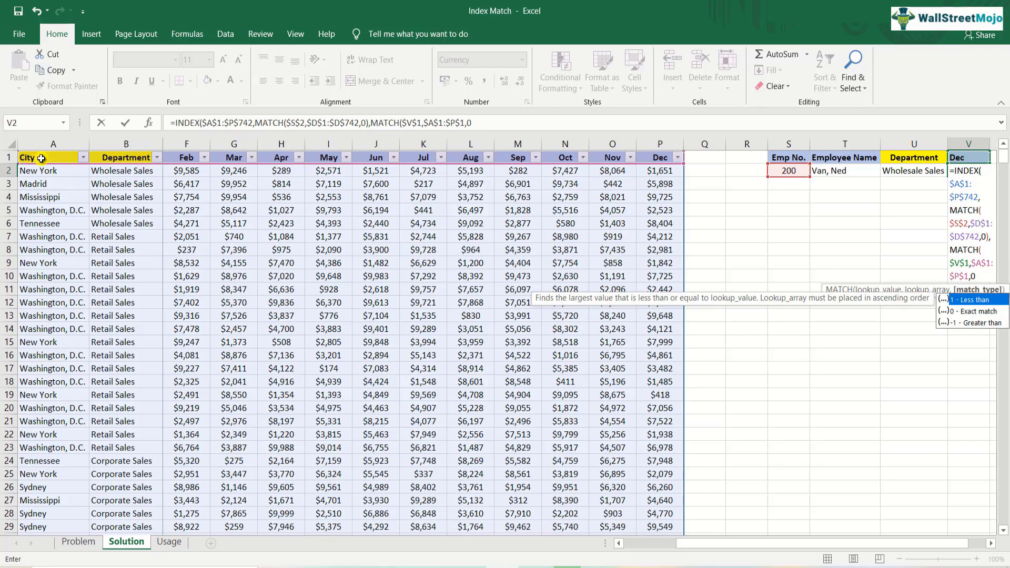
type("))")
key("Return")
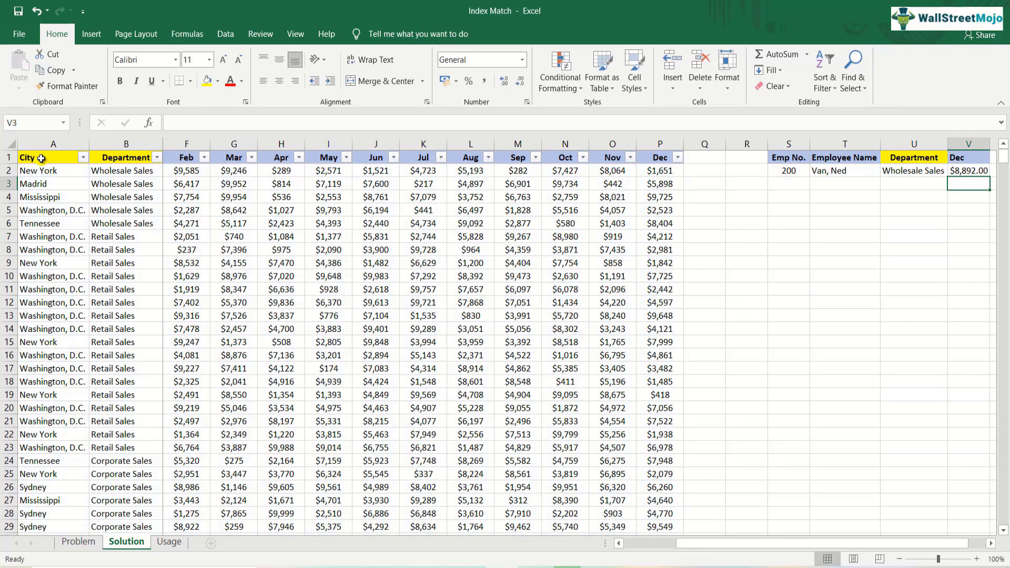
Step: Switch V1's month to Jan from its dropdown and check the V2 result
key("Up")
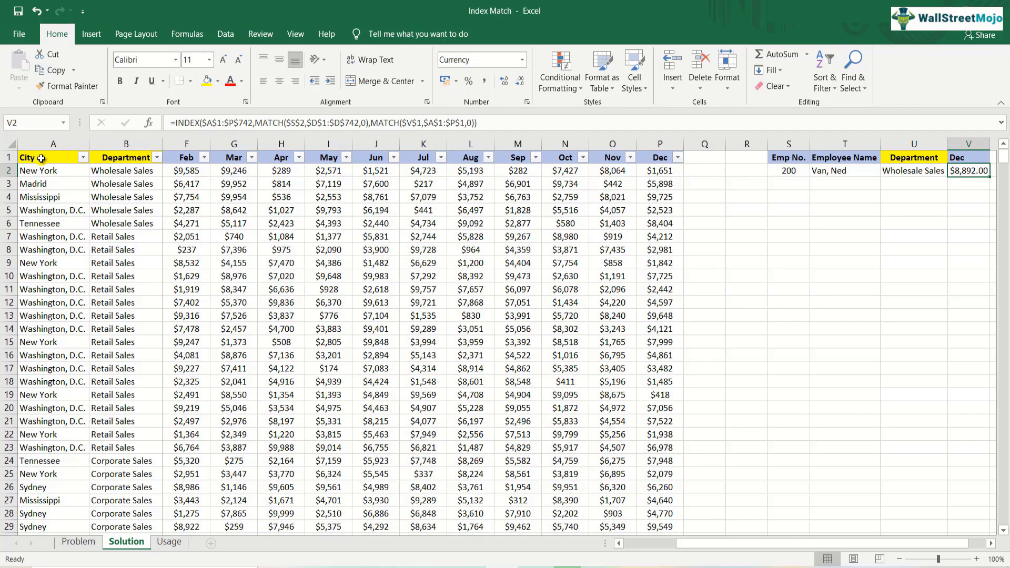
key("Up")
key("alt+Down")
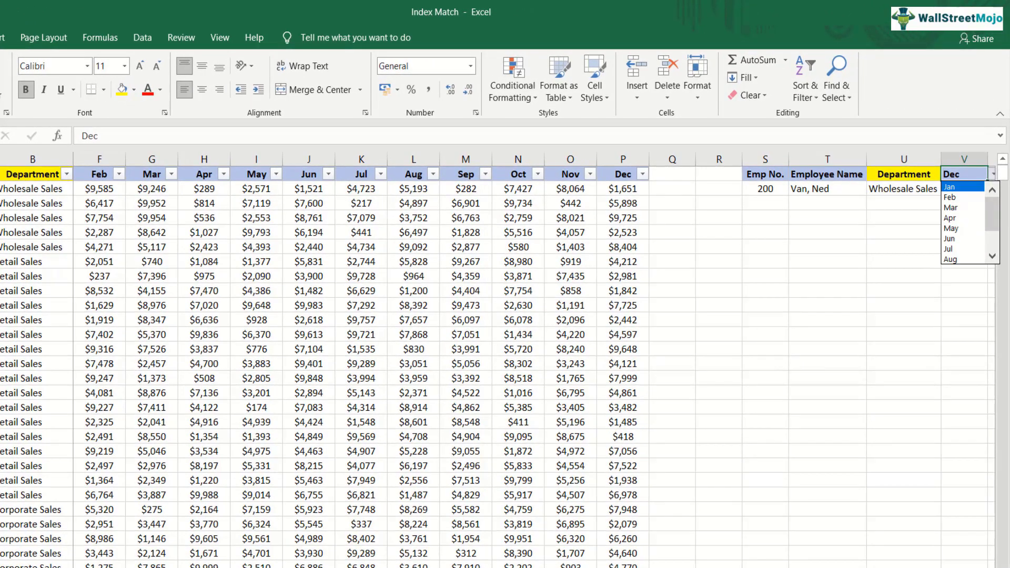
key("Up")
key("Up")
key("Up")
key("Up")
key("Up")
key("Up")
key("Up")
key("Return")
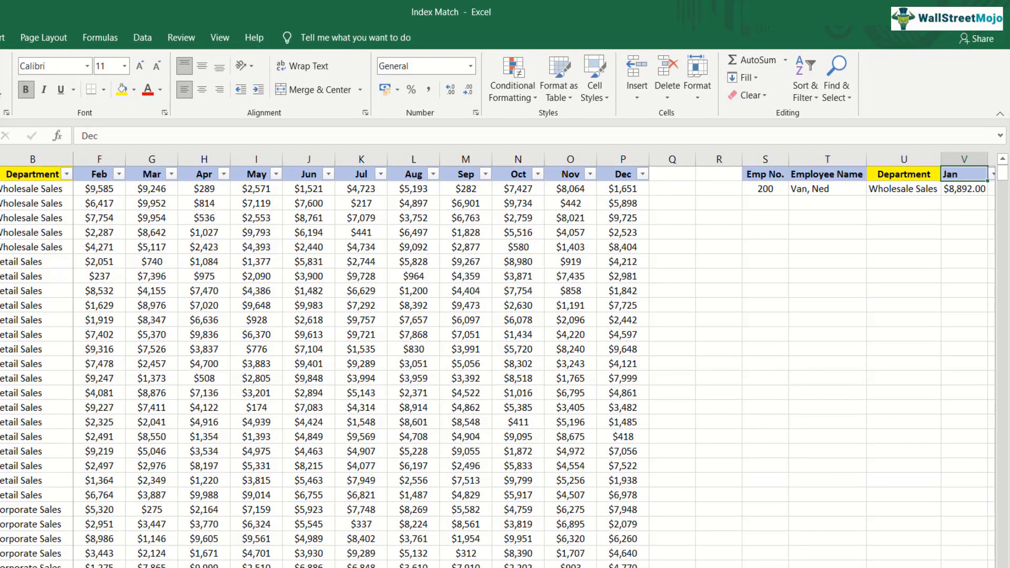
key("Down")
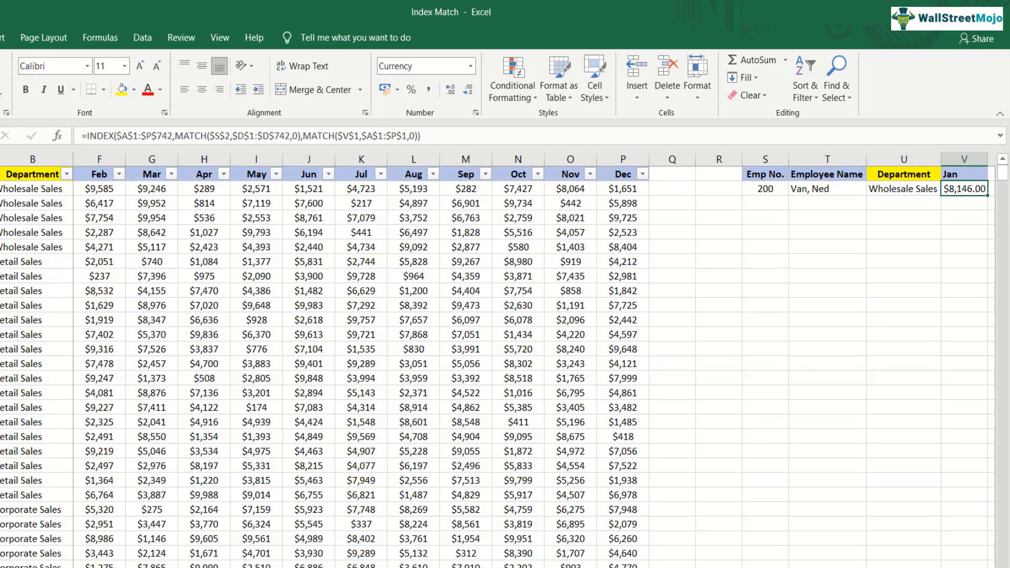
Step: Switch V1's month to Aug so V2 shows $112.00
key("Up")
key("alt+Down")
key("Down")
key("Down")
key("Down")
key("Down")
key("Down")
key("Down")
key("Down")
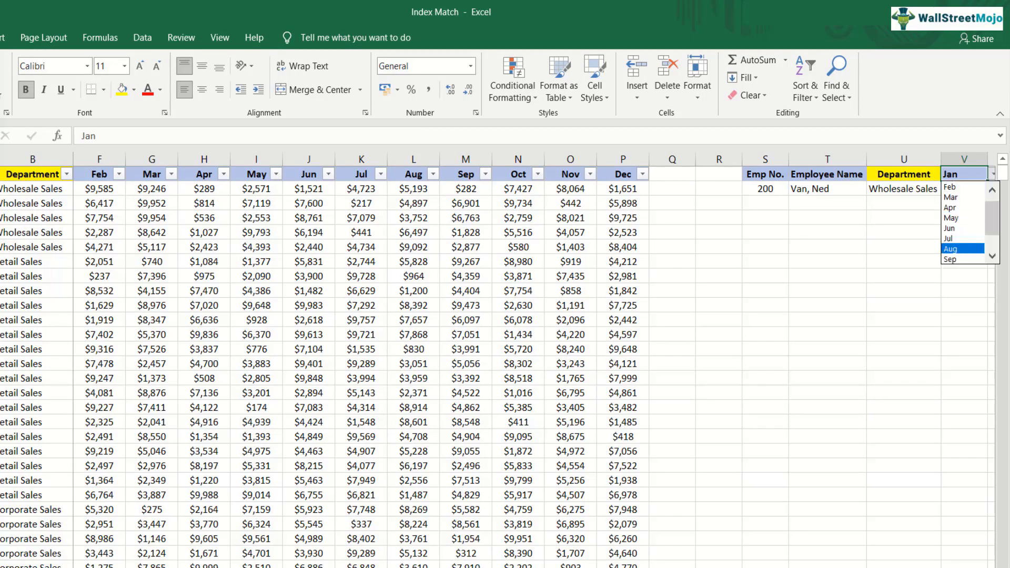
key("Return")
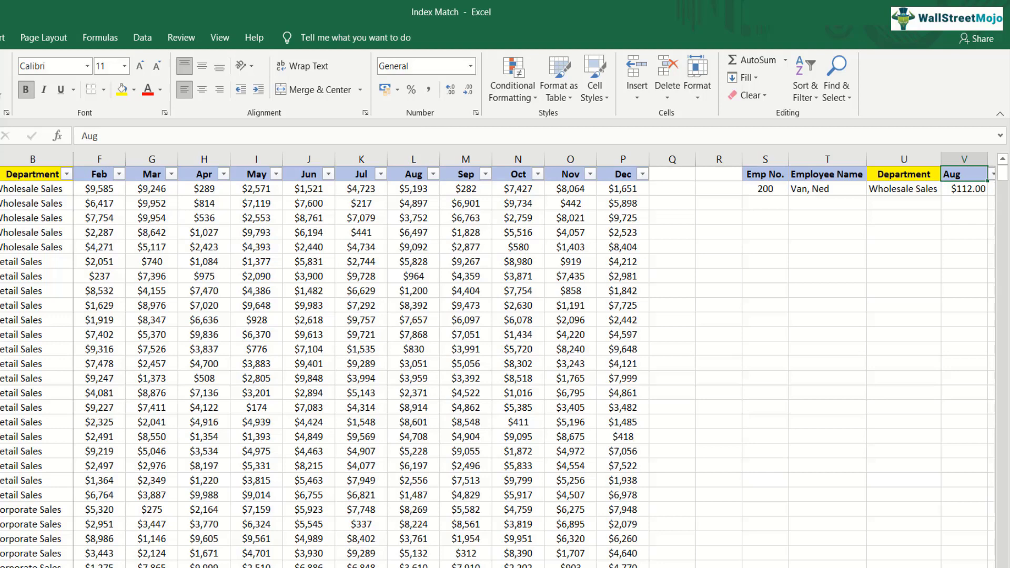
key("Down")
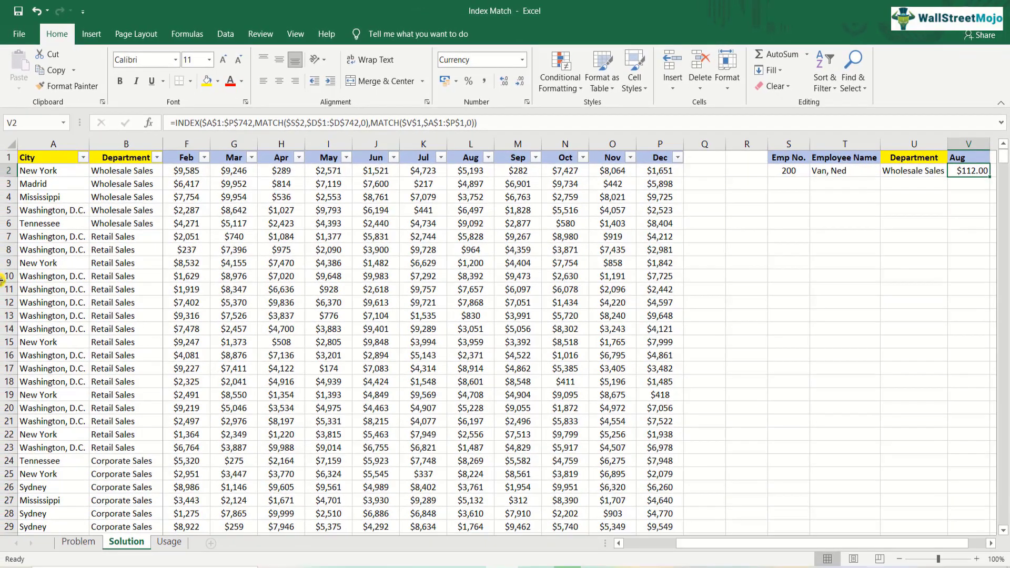
Step: On the Usage sheet, enter 'Sales Databases' in cell A2, correcting the typo
left_click(169, 542)
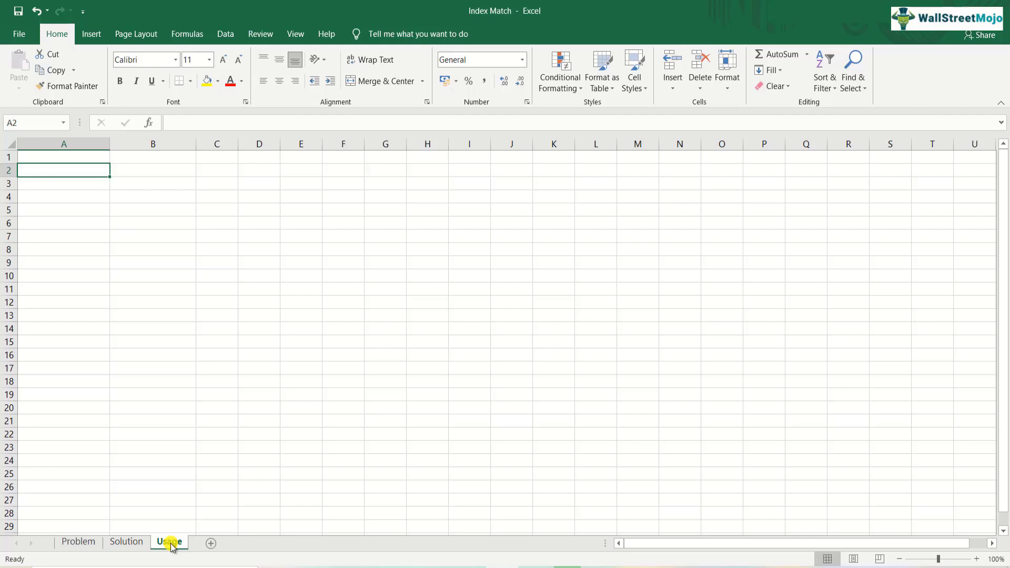
type("Sales")
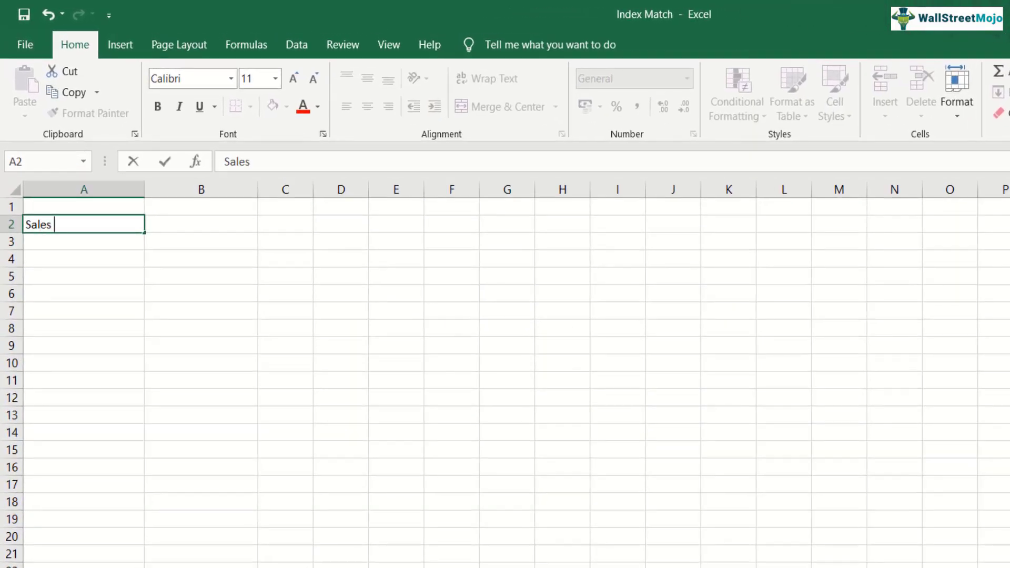
type(" Databs")
type("easee")
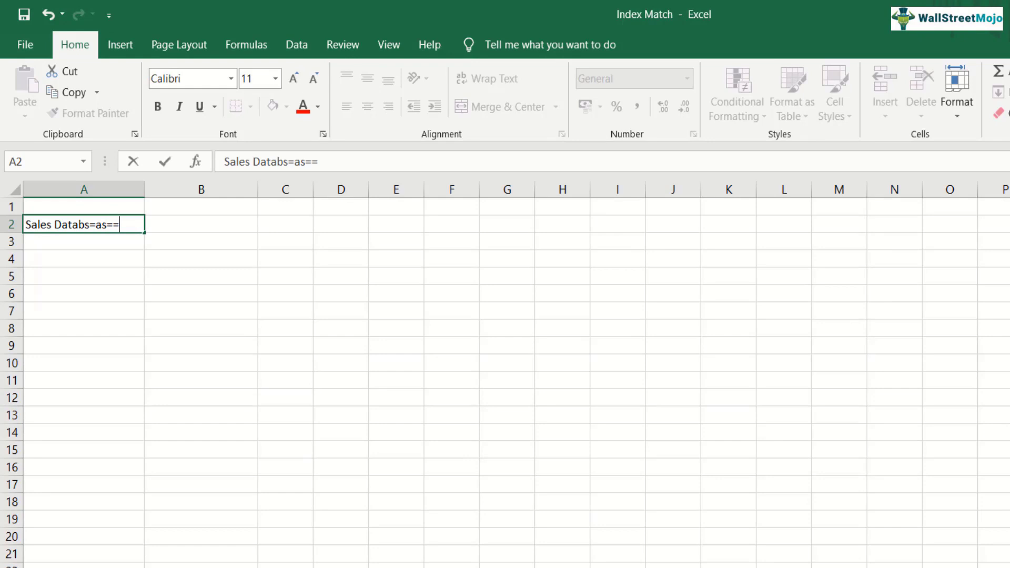
key("BackSpace")
key("BackSpace")
key("BackSpace")
key("BackSpace")
key("BackSpace")
key("BackSpace")
type("ases")
key("Return")
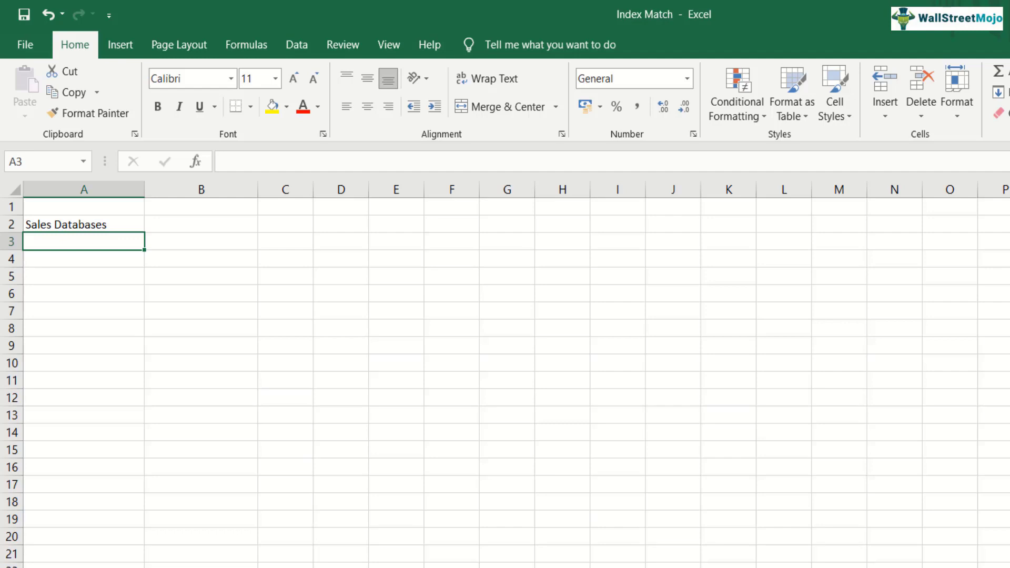
Step: Enter 'Systems Databases' in cell A3 beneath Sales Databases
type("Sys")
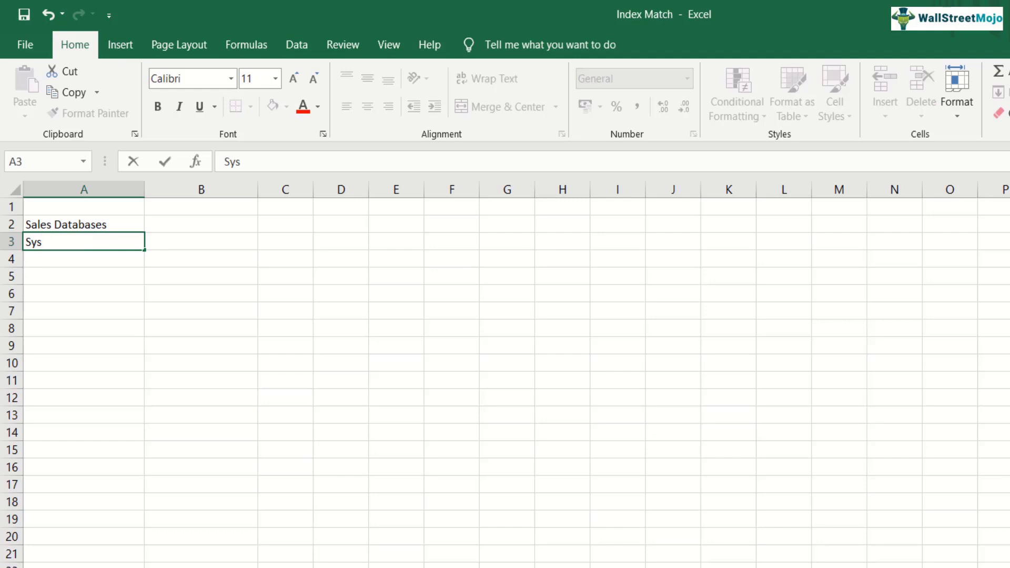
type("tems")
type("Databas ")
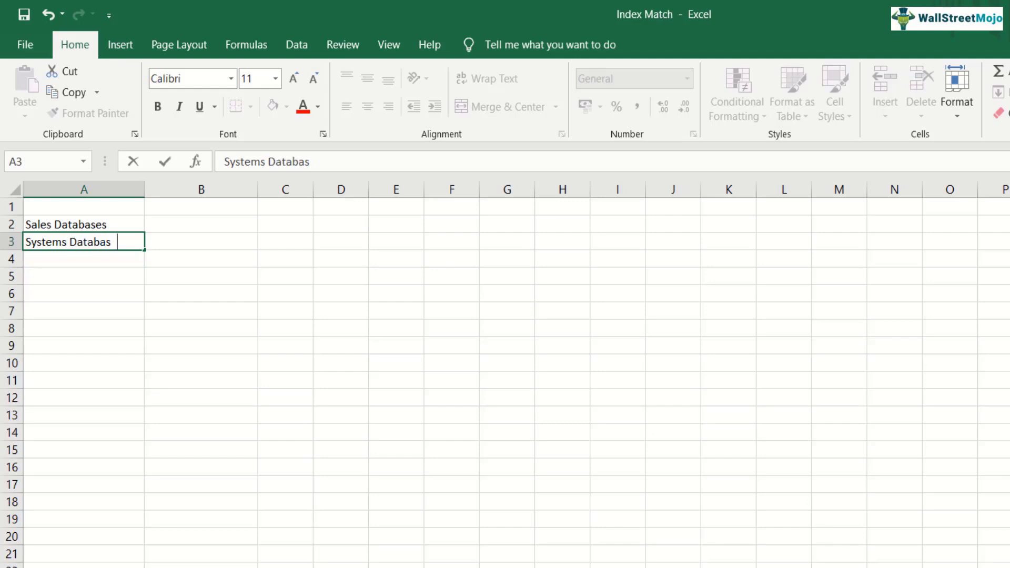
type("es")
key("Return")
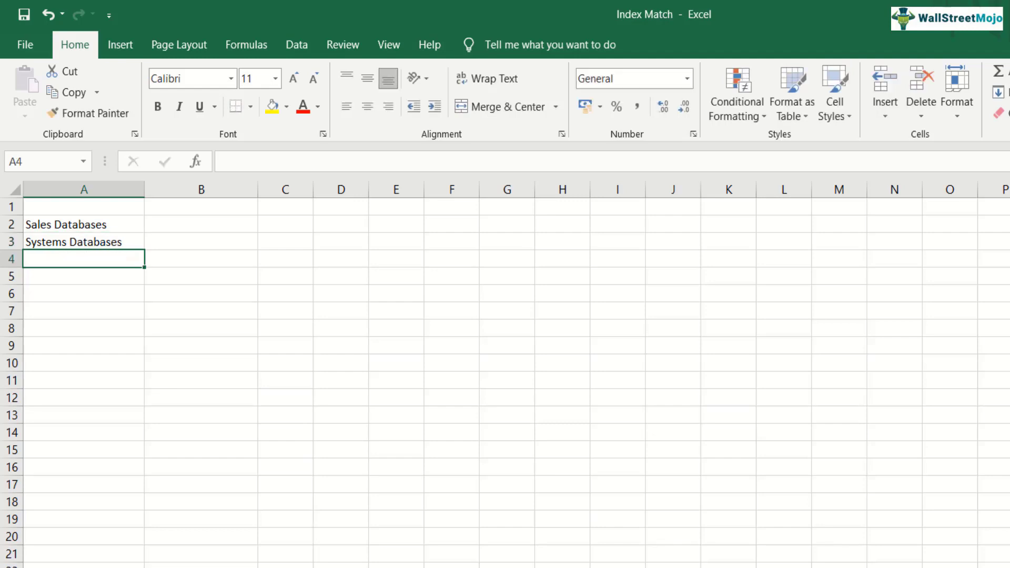